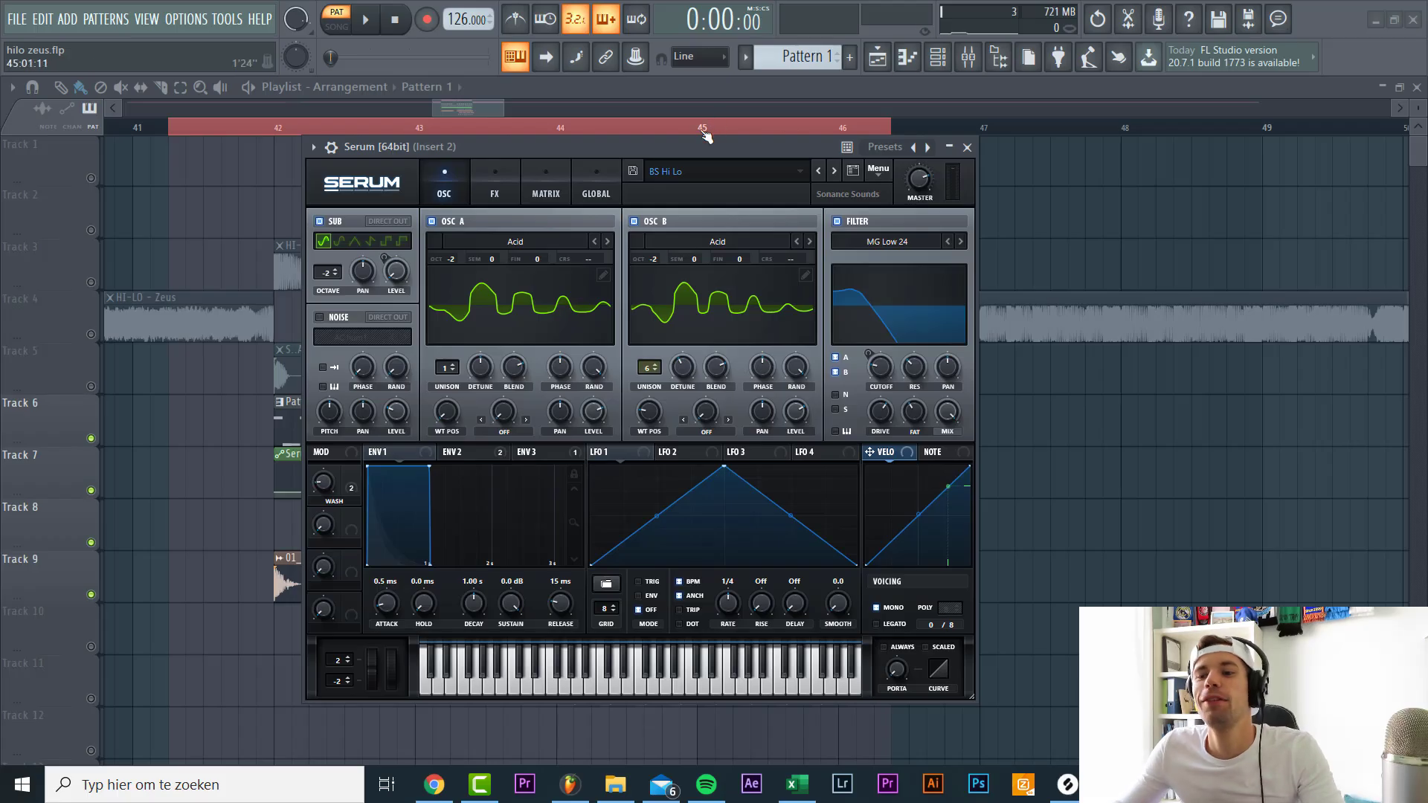
Move the Serum window and load Serum's Init Preset, leaving a plain saw wave
left_click_drag(692, 154, 767, 346)
left_click(889, 197)
left_click(926, 279)
Play the song and review the Serum channel's E4 and E5 melody in the piano roll
key("space")
left_click(708, 279)
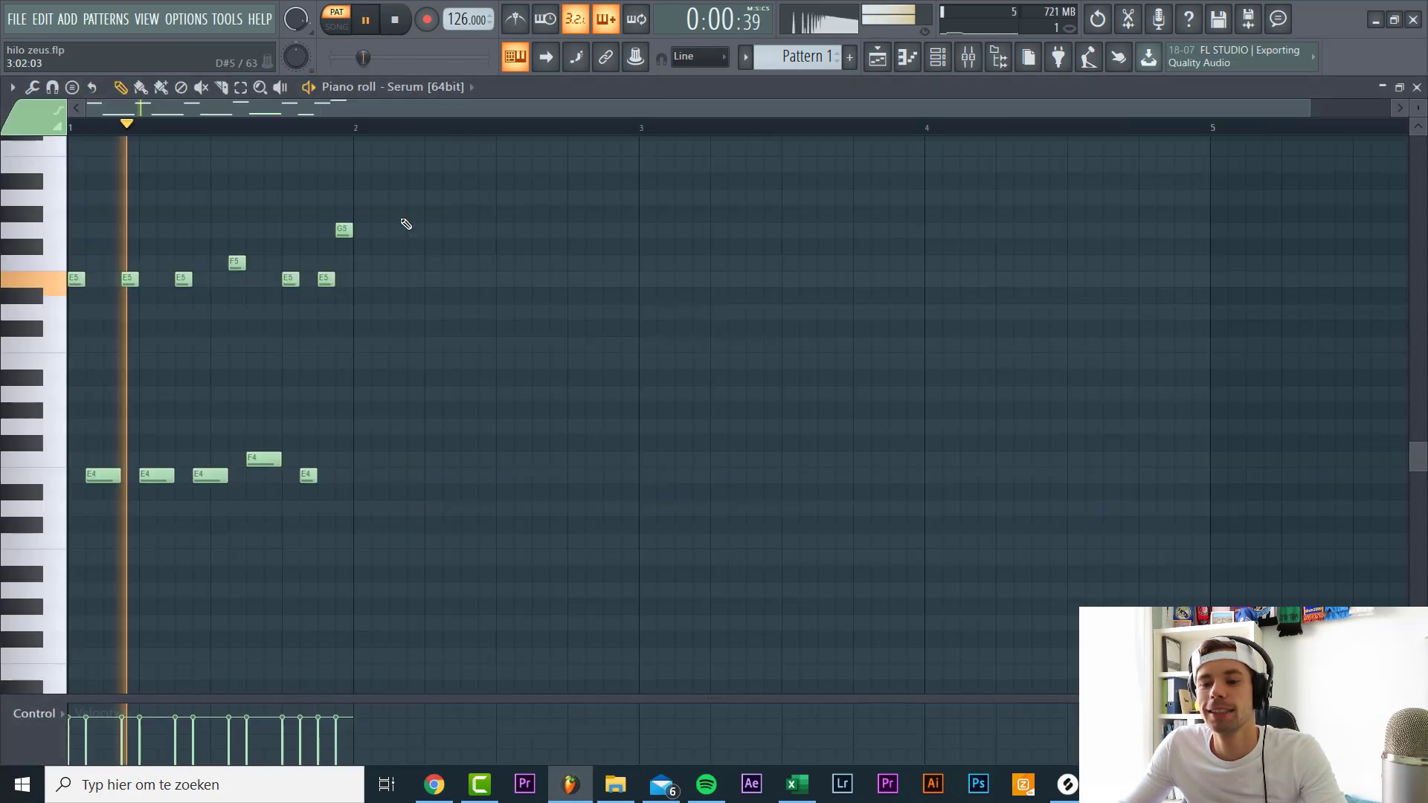
scroll(82, 386, "up", 5)
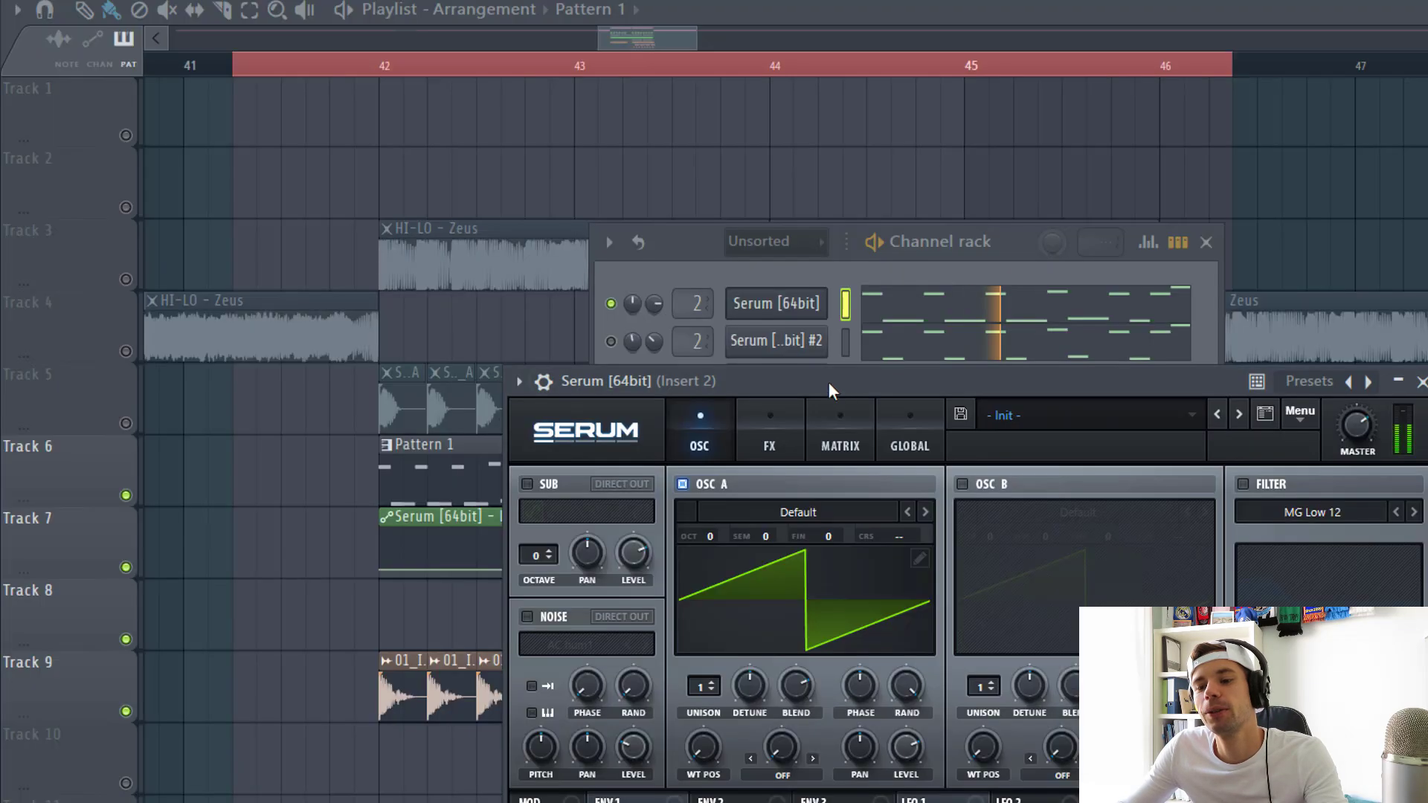
Load the Analog > Acid wavetable into Serum's oscillator A
left_click_drag(845, 385, 769, 152)
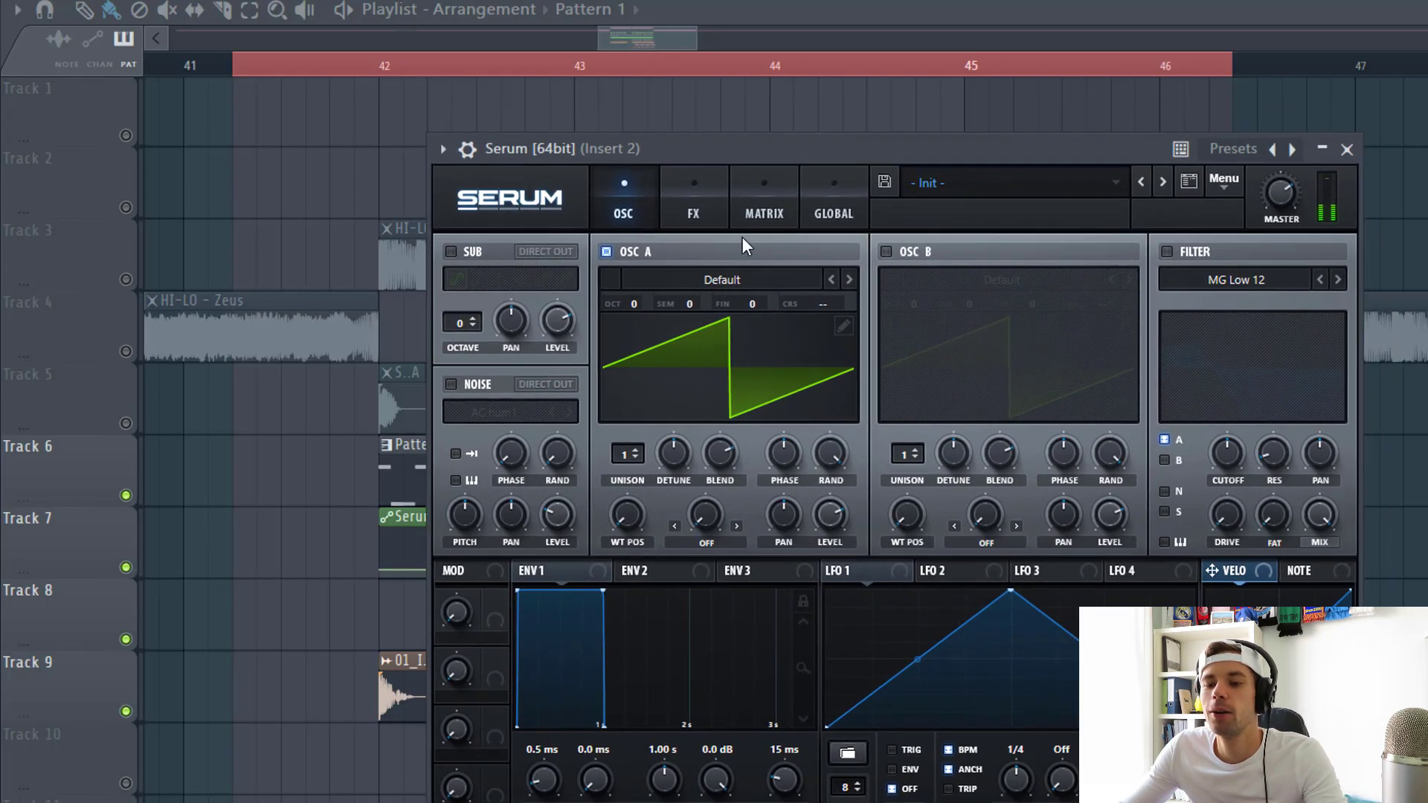
left_click(724, 276)
mouse_move(551, 240)
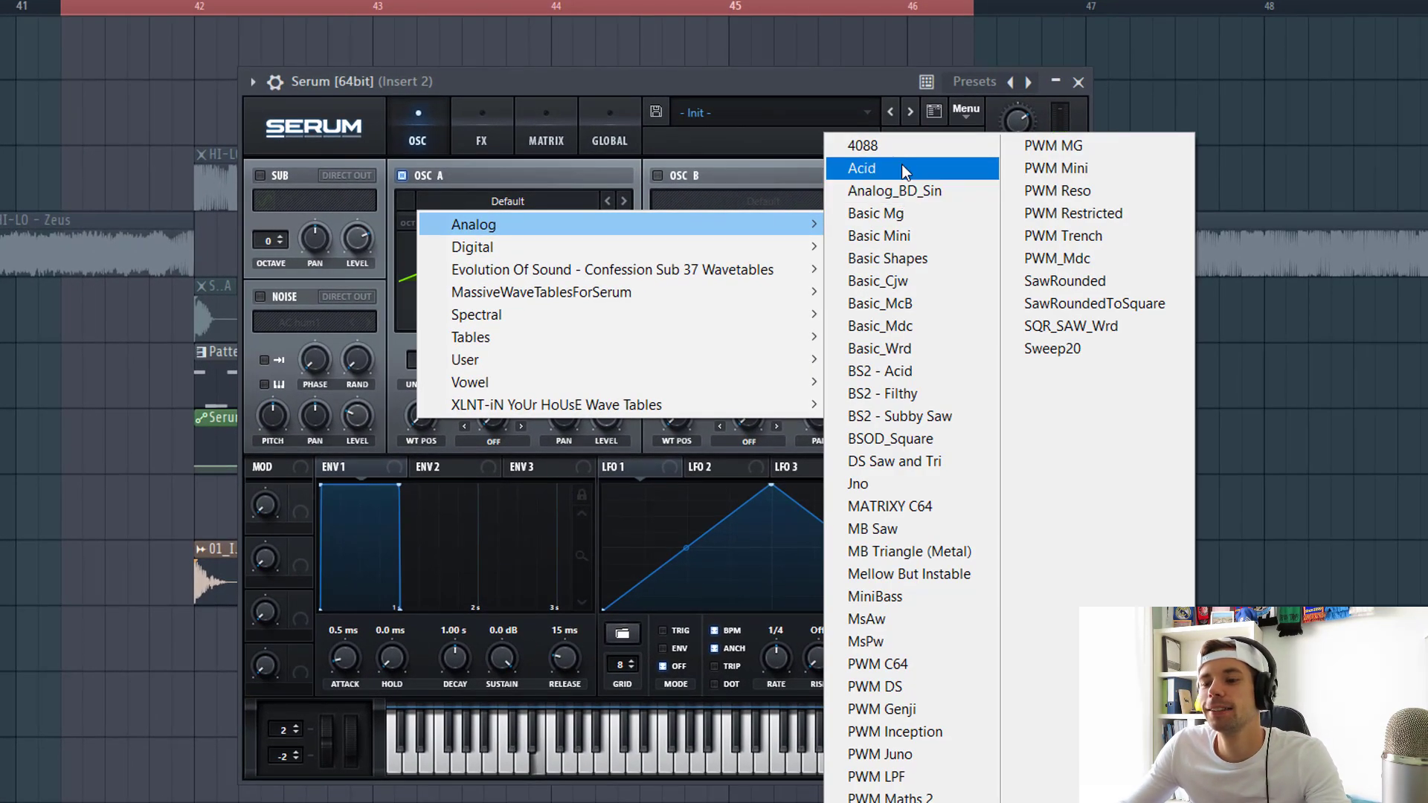
left_click(901, 168)
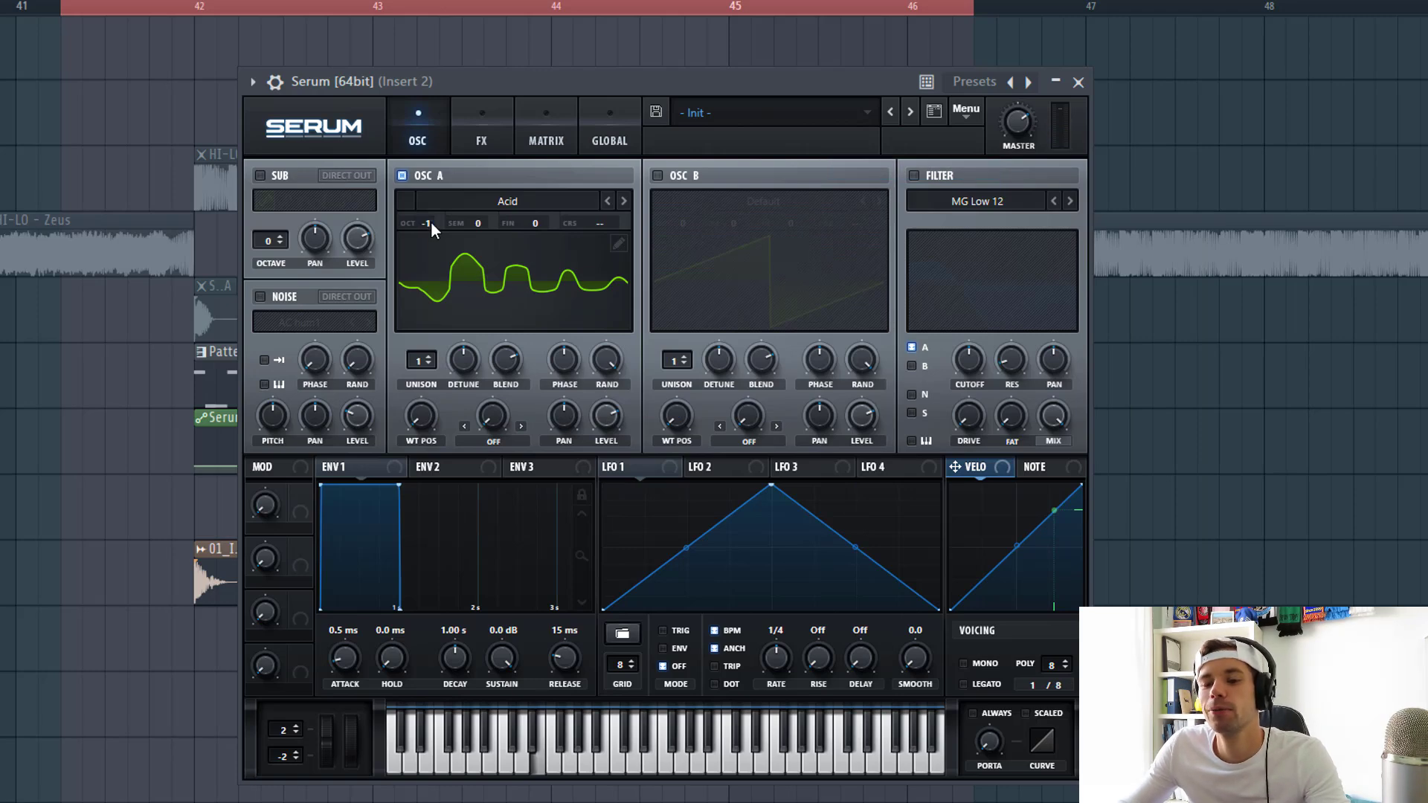
Enable oscillator B with the Acid wavetable at octave -2 and 6 detuned unison voices
left_click(667, 173)
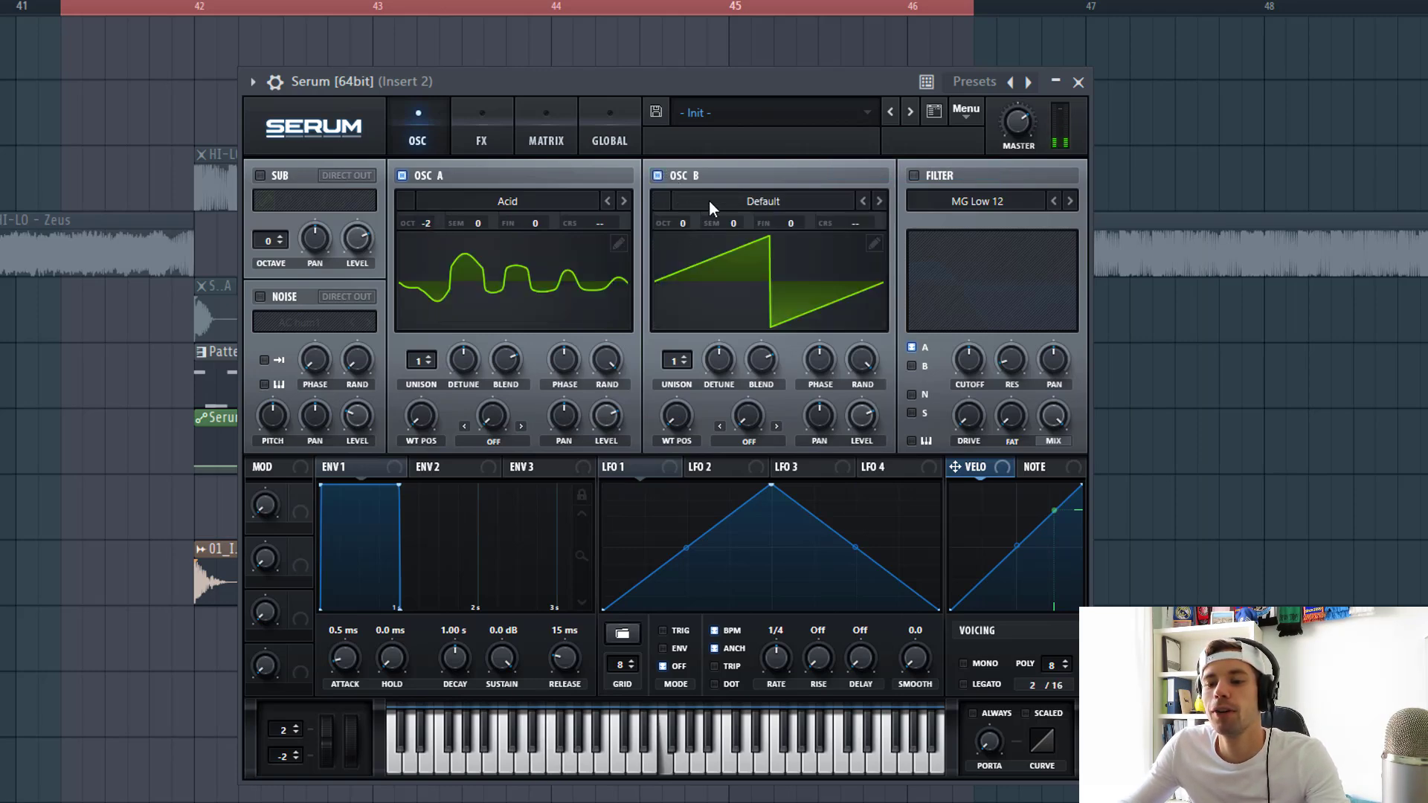
left_click(710, 207)
mouse_move(734, 217)
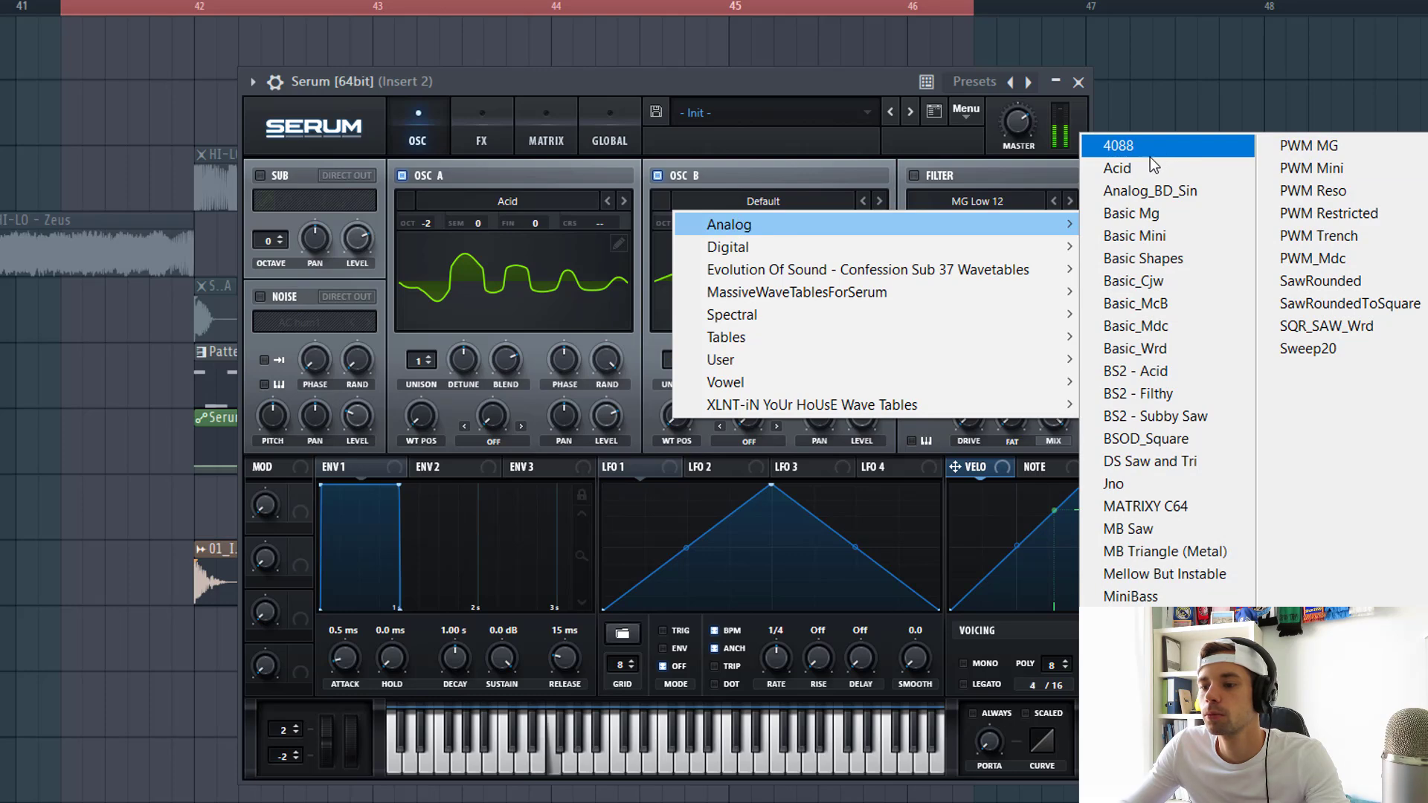
left_click(1152, 168)
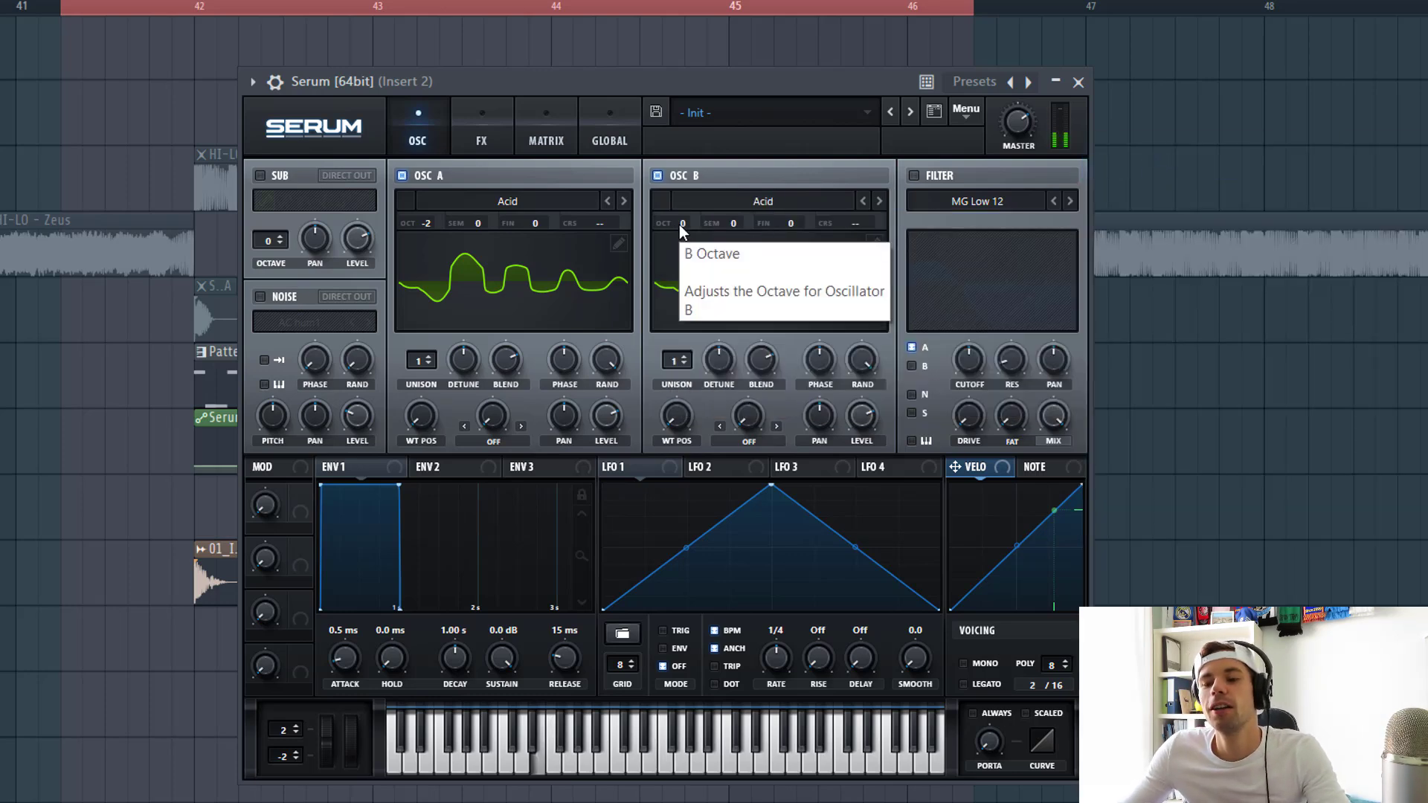
left_click_drag(680, 224, 698, 294)
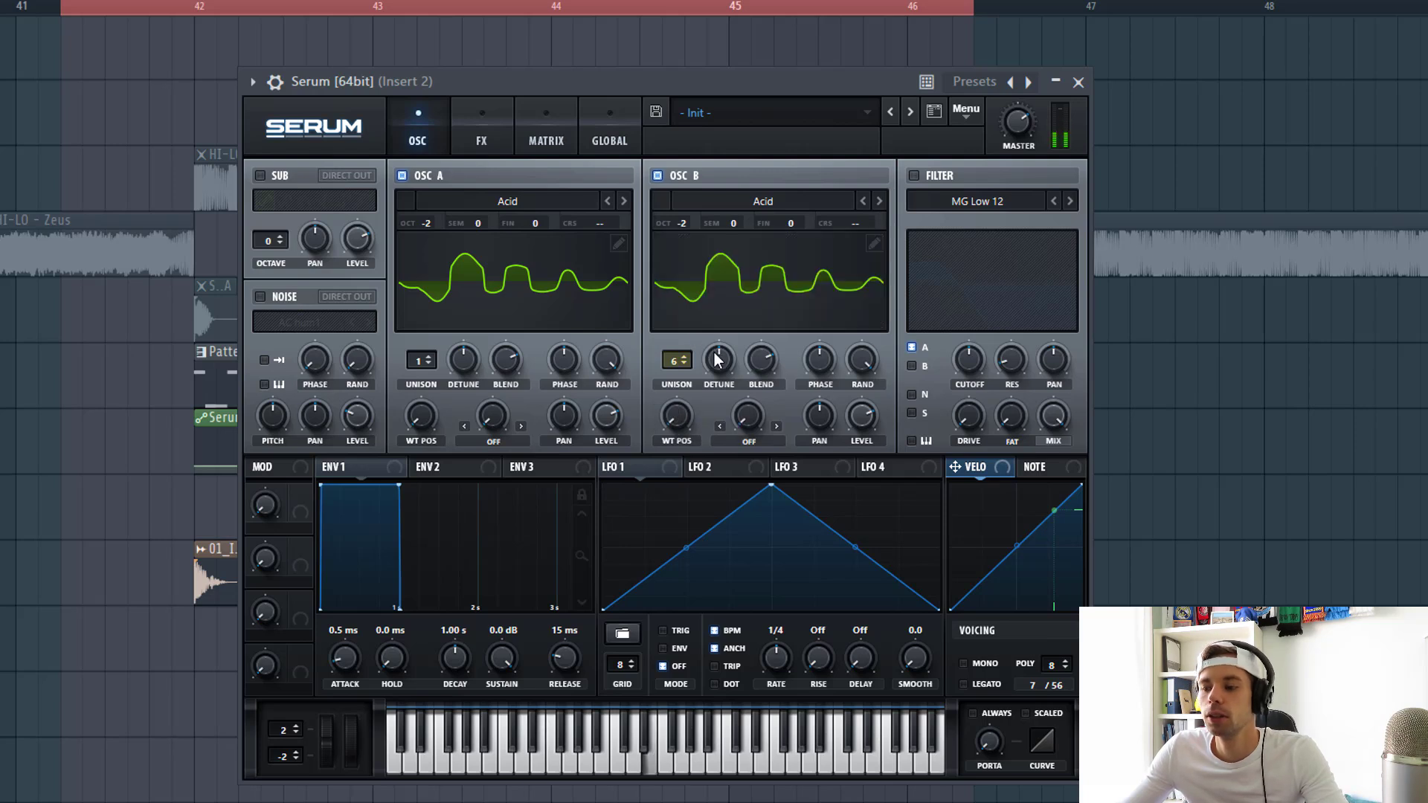
left_click_drag(713, 356, 685, 361)
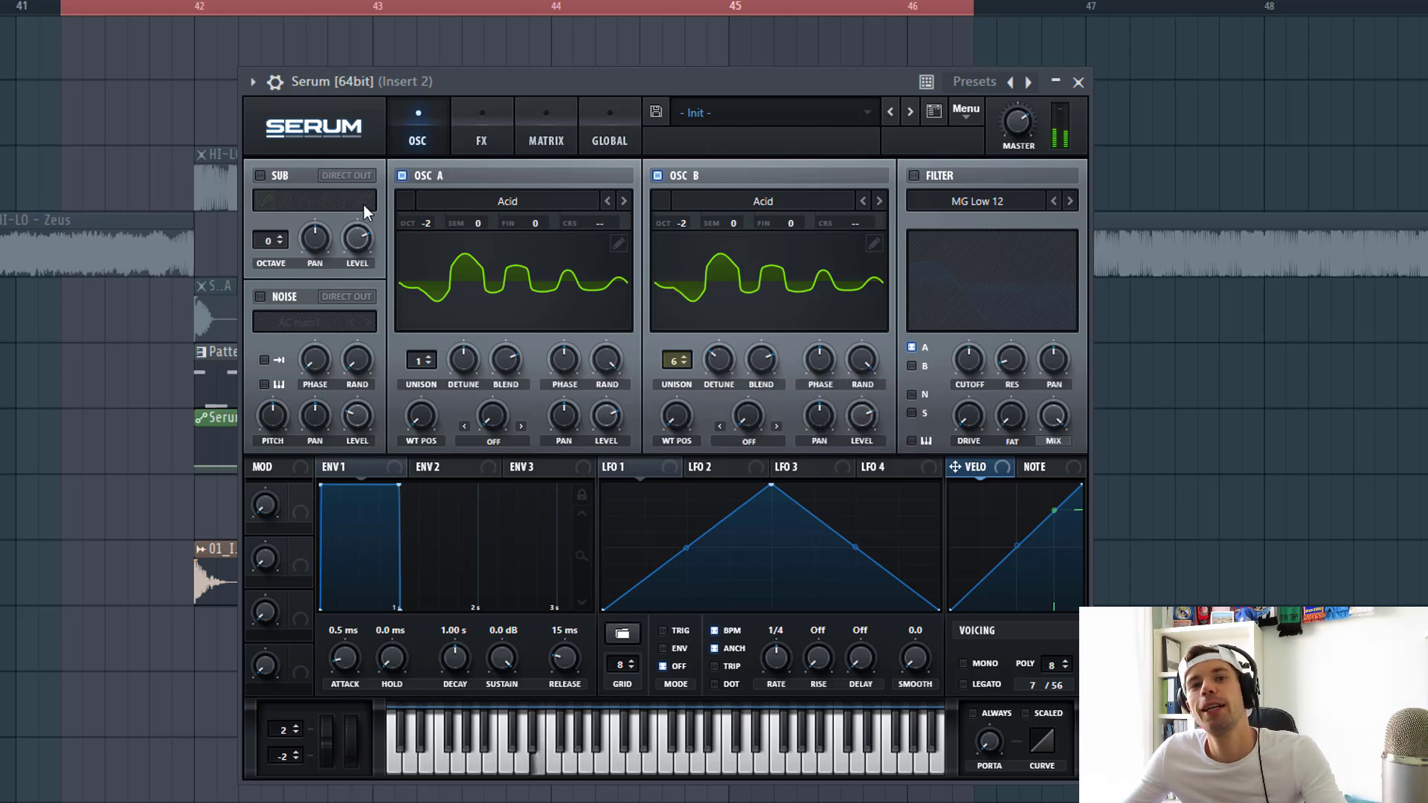
Enable an MG Low 24 filter on oscillators A and B with a lowered cutoff
left_click(913, 175)
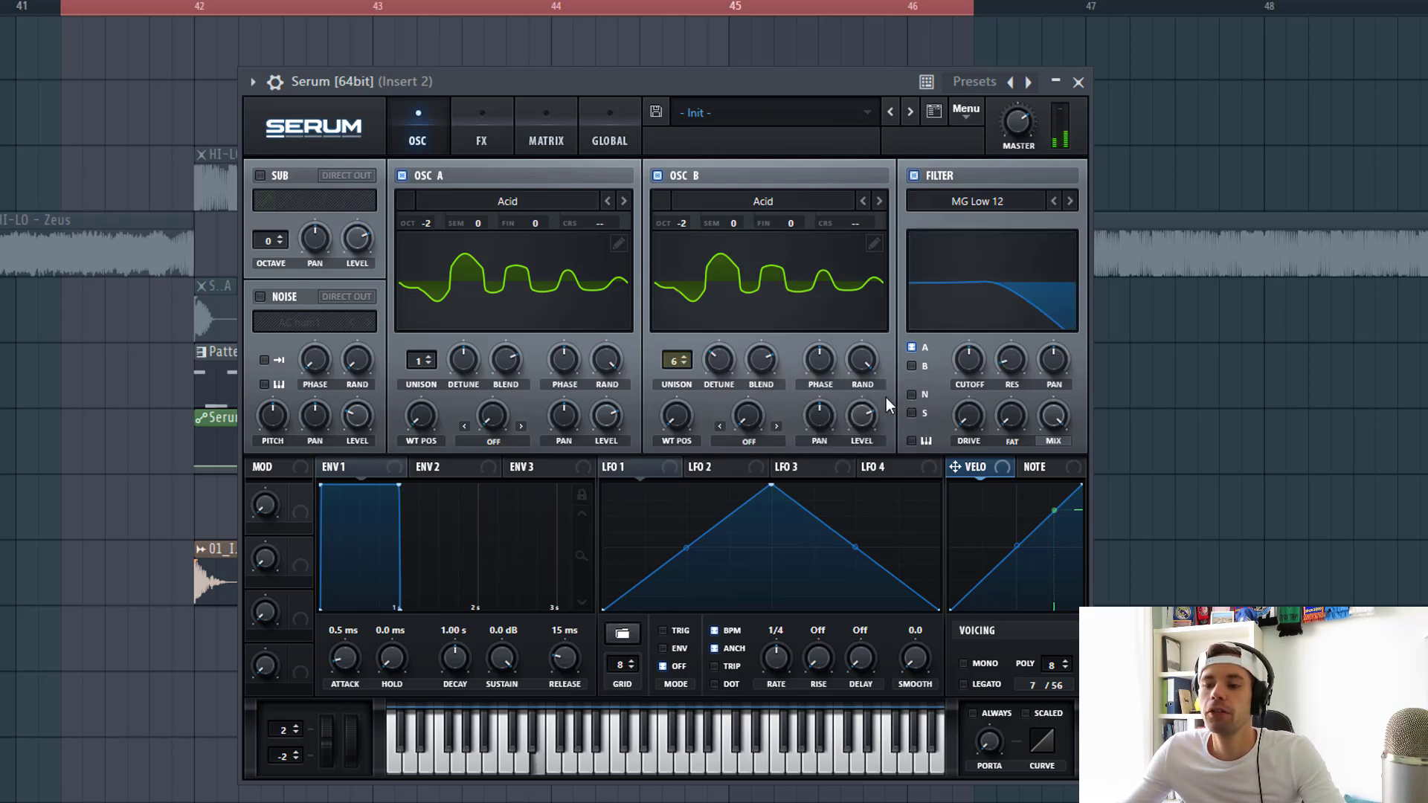
left_click(911, 367)
left_click(1069, 201)
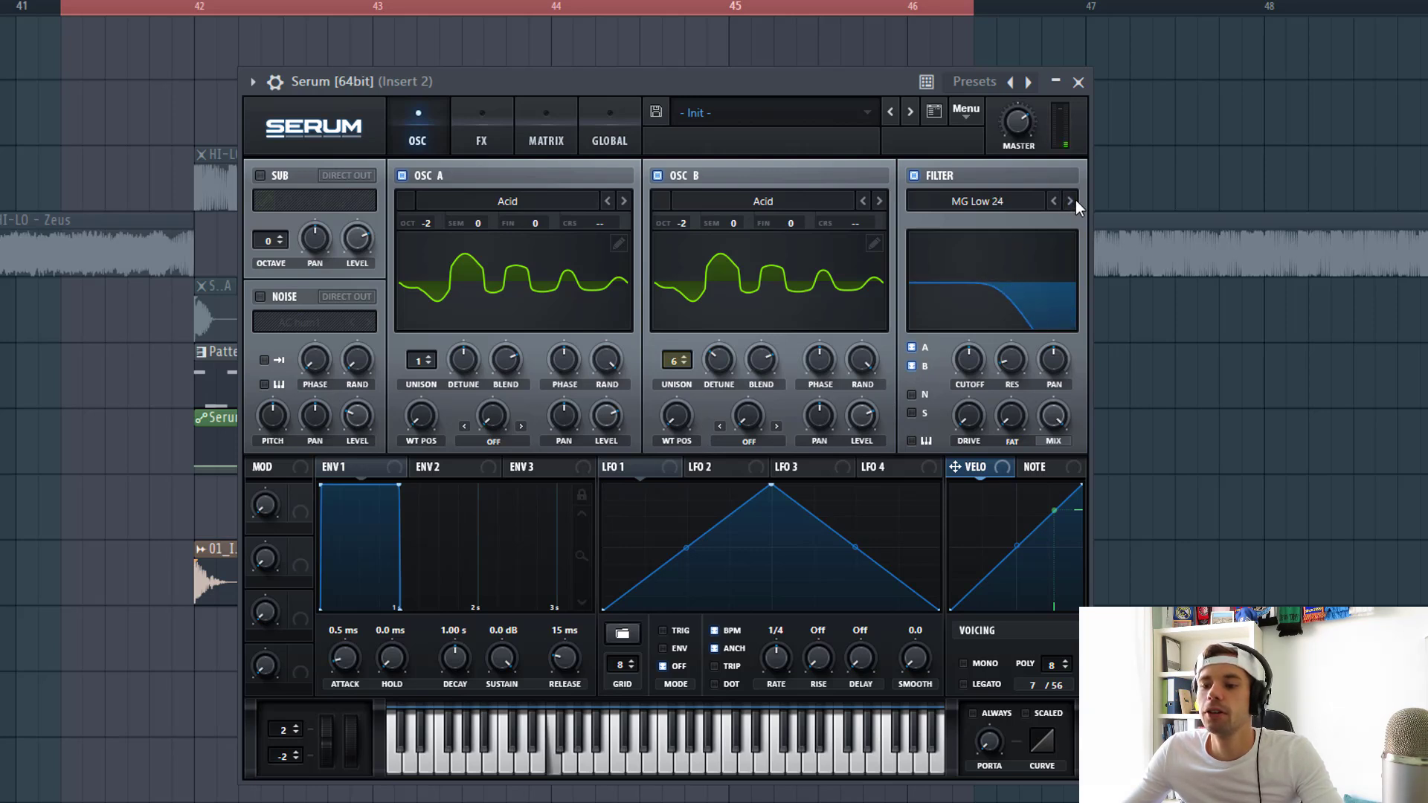
left_click_drag(959, 367, 965, 287)
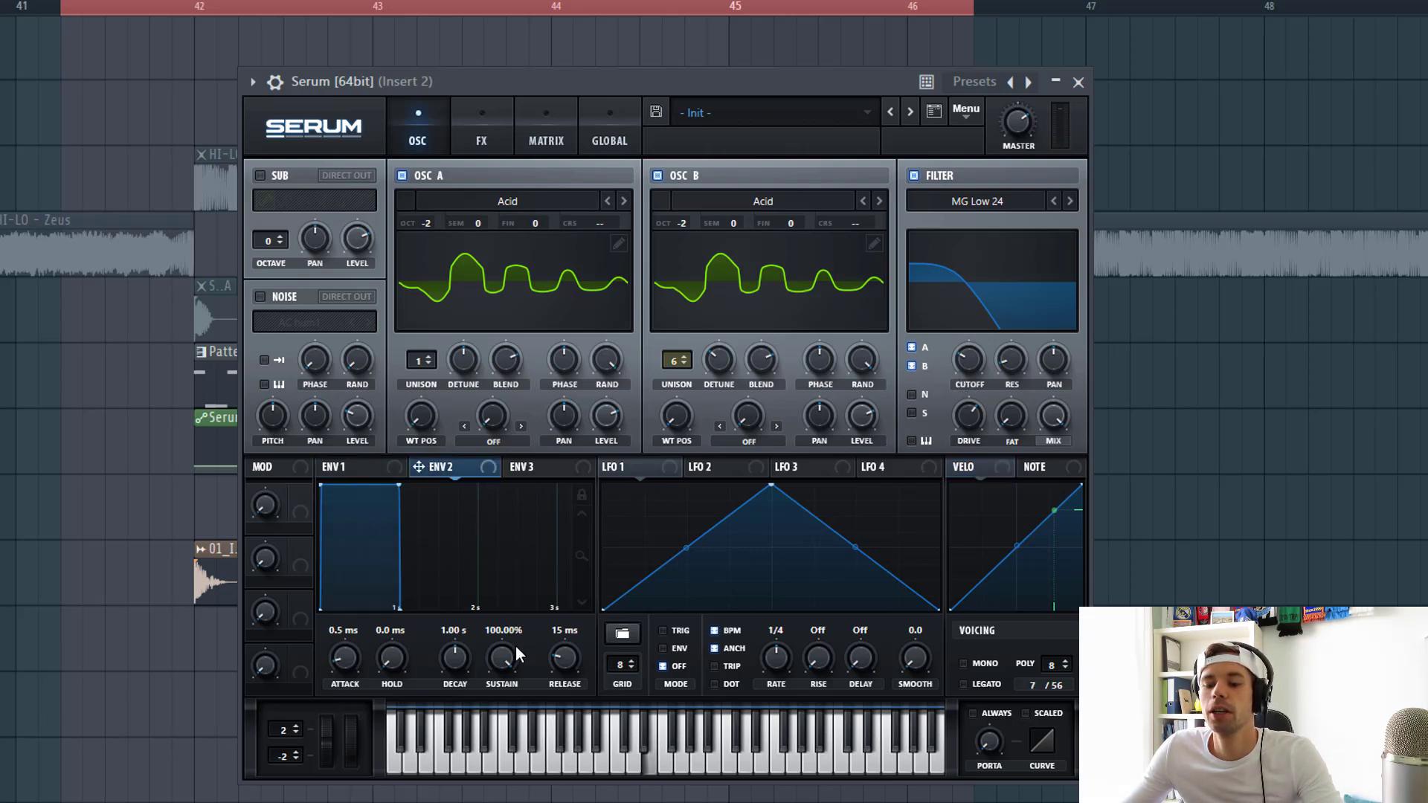
Route envelope 2 at 0% sustain to the cutoff and raise resonance to 33%
left_click_drag(516, 646, 516, 736)
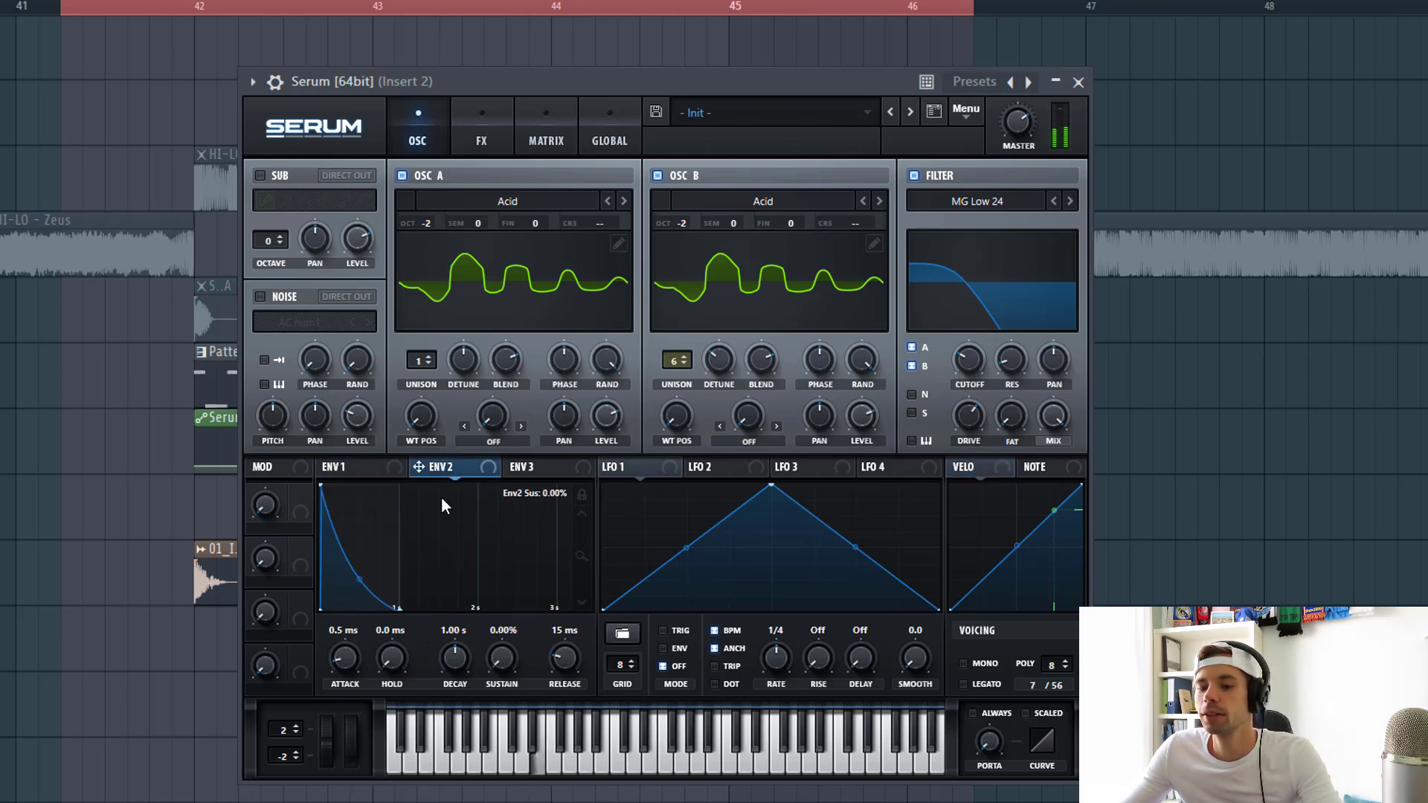
left_click_drag(446, 467, 949, 359)
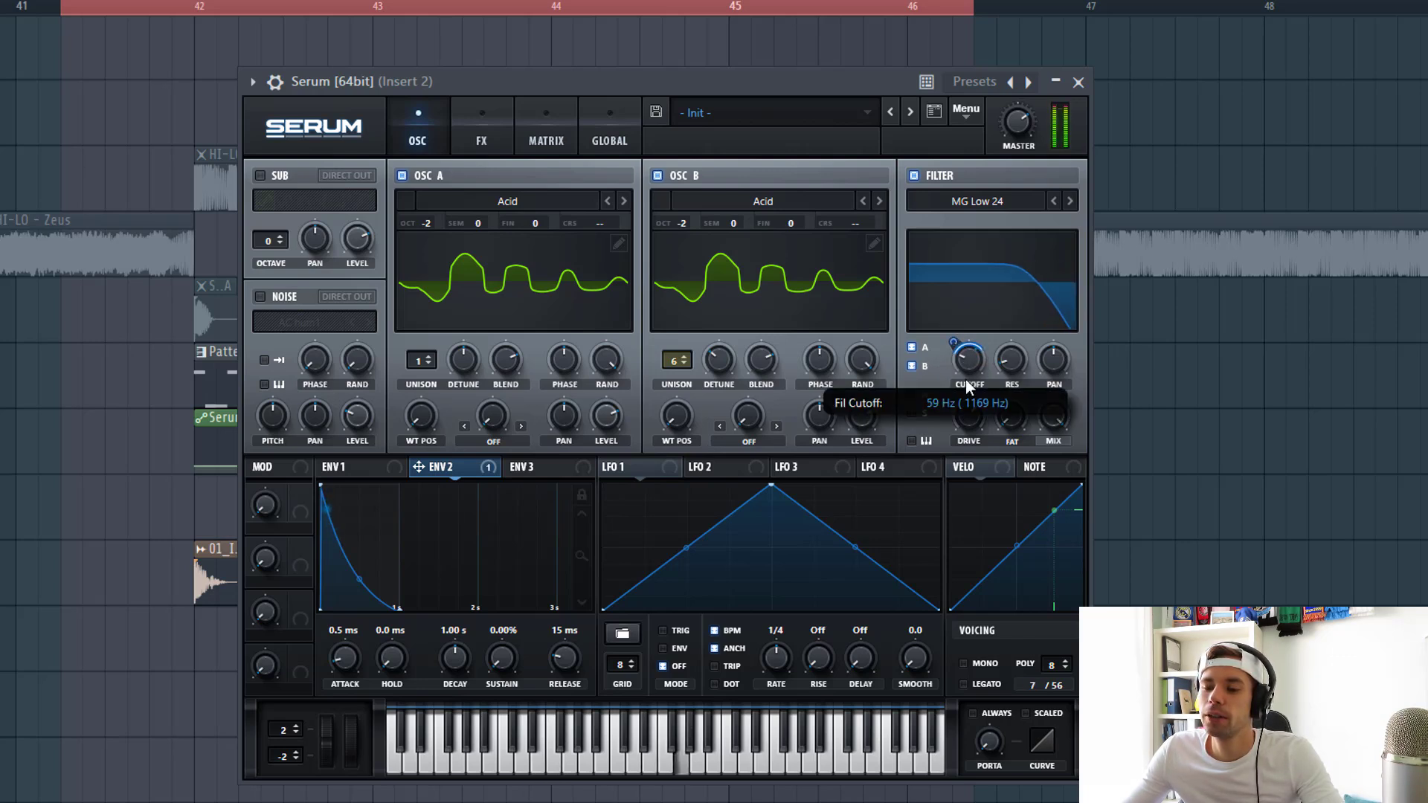
scroll(969, 364, "down", 3)
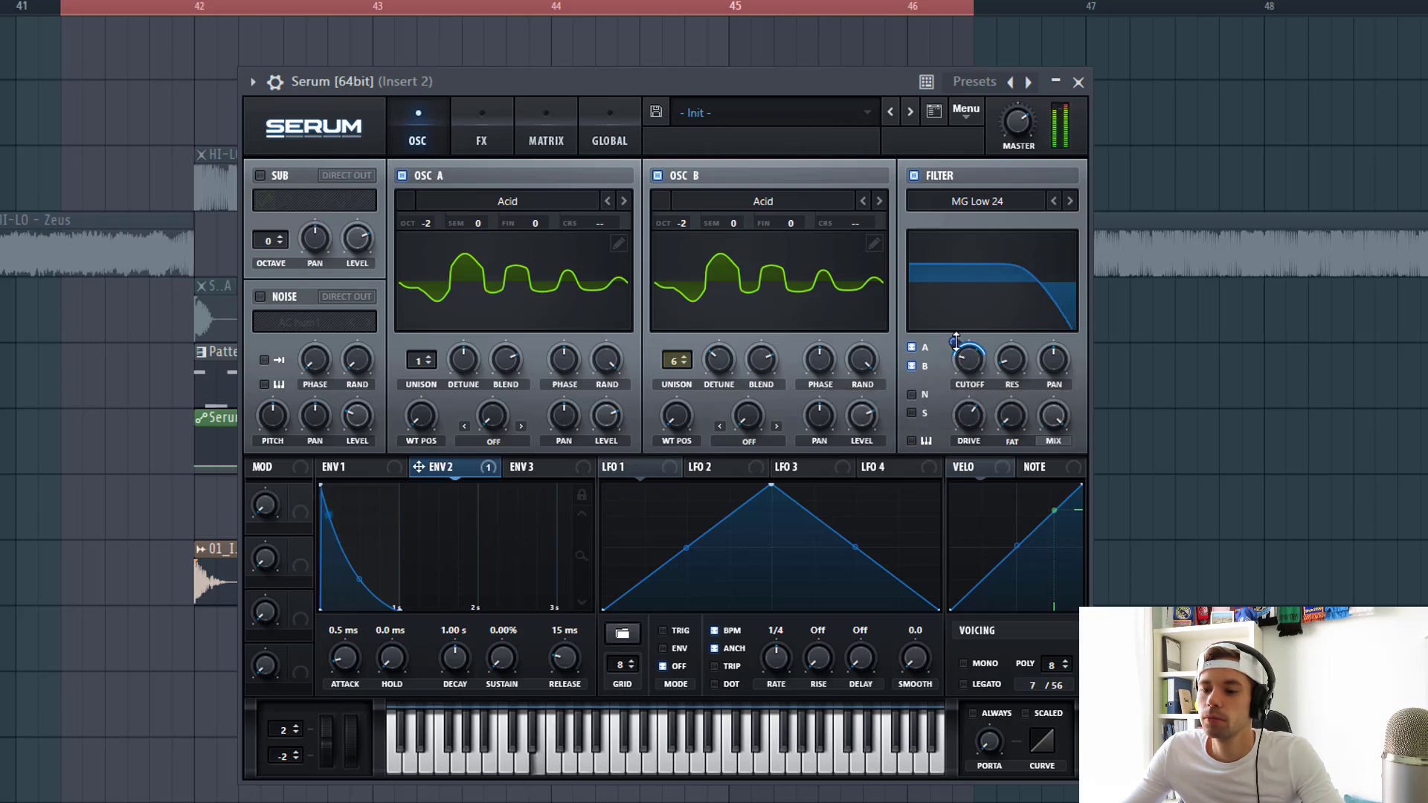
left_click_drag(311, 493, 298, 485)
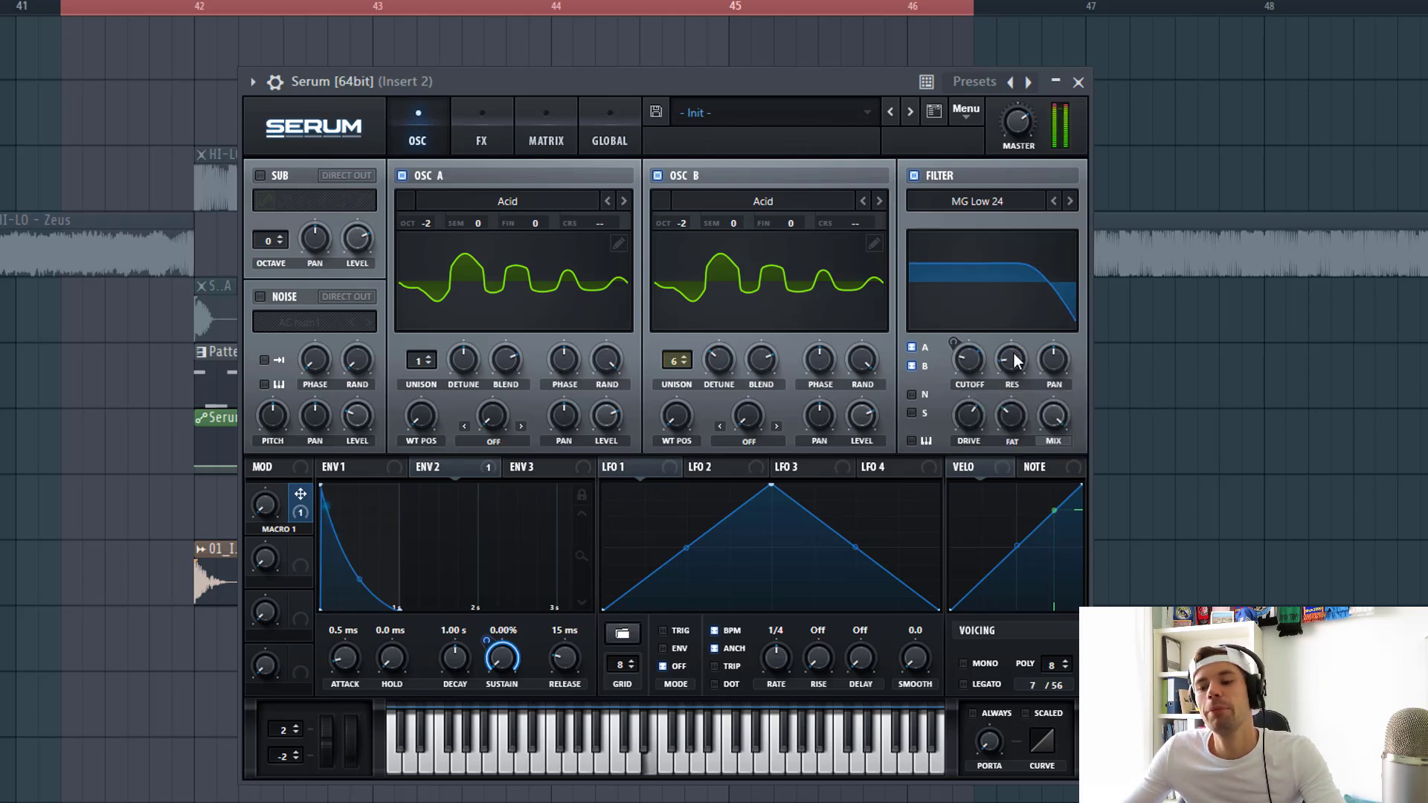
left_click_drag(1014, 357, 996, 300)
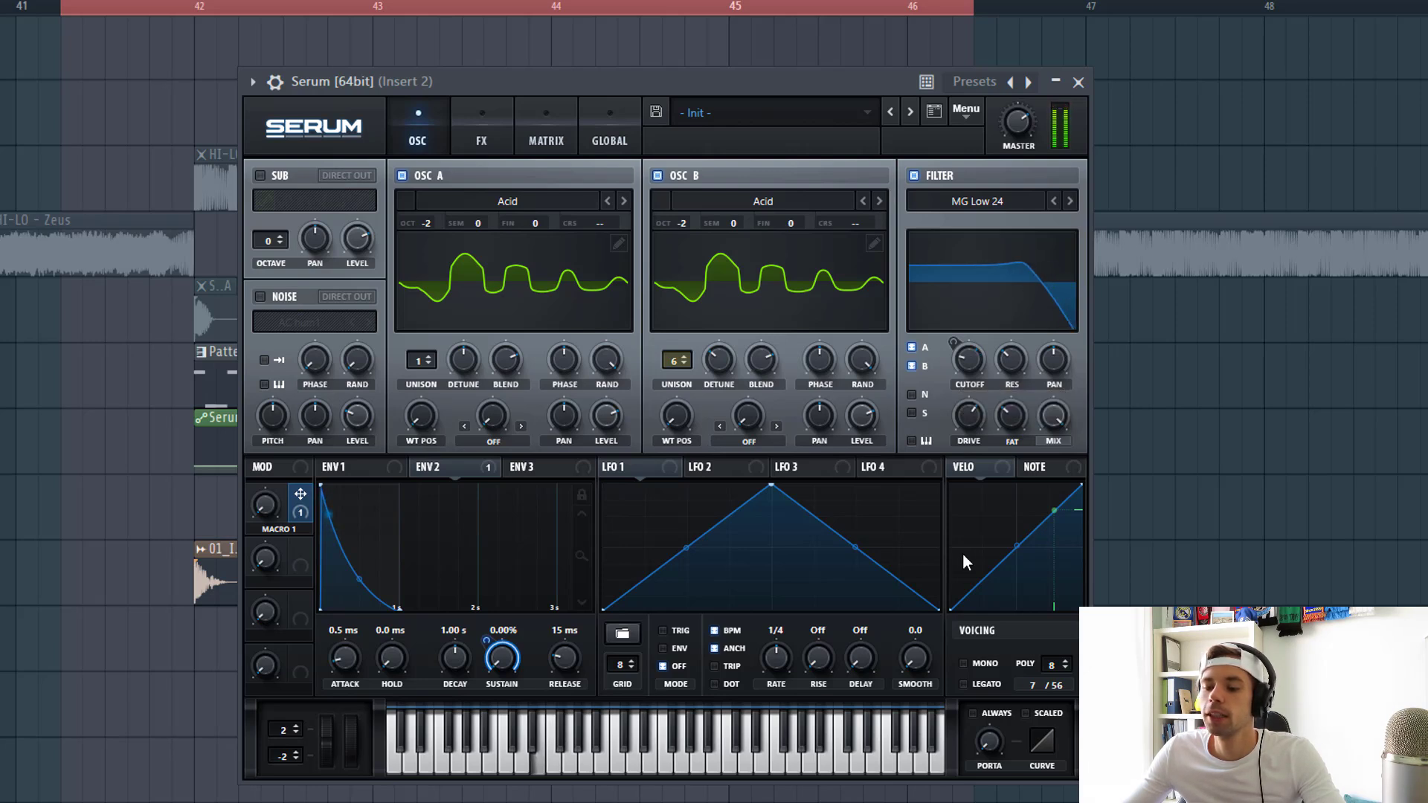
Switch Serum to mono and add a sub oscillator at octave -2, its level driven by envelope 2
left_click(964, 663)
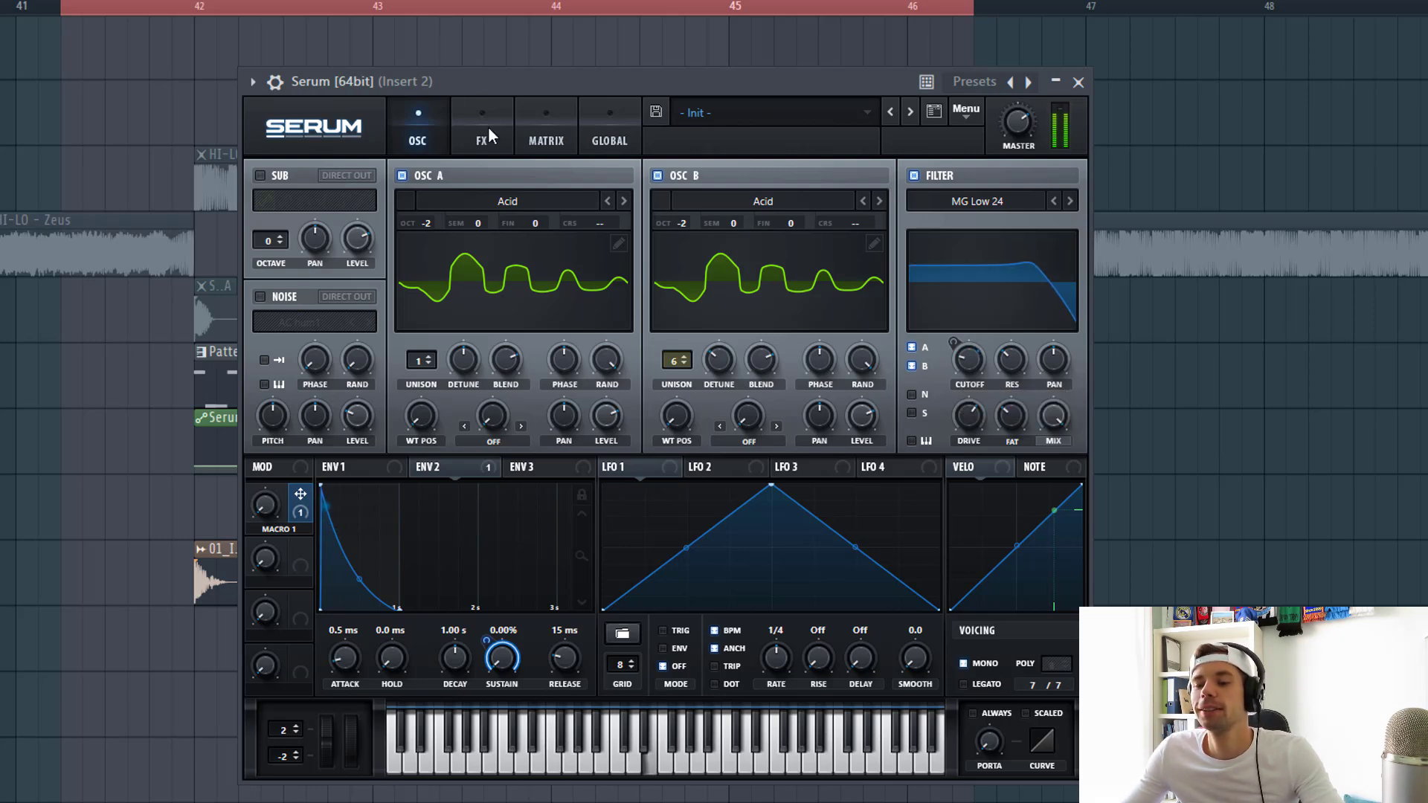
left_click(259, 175)
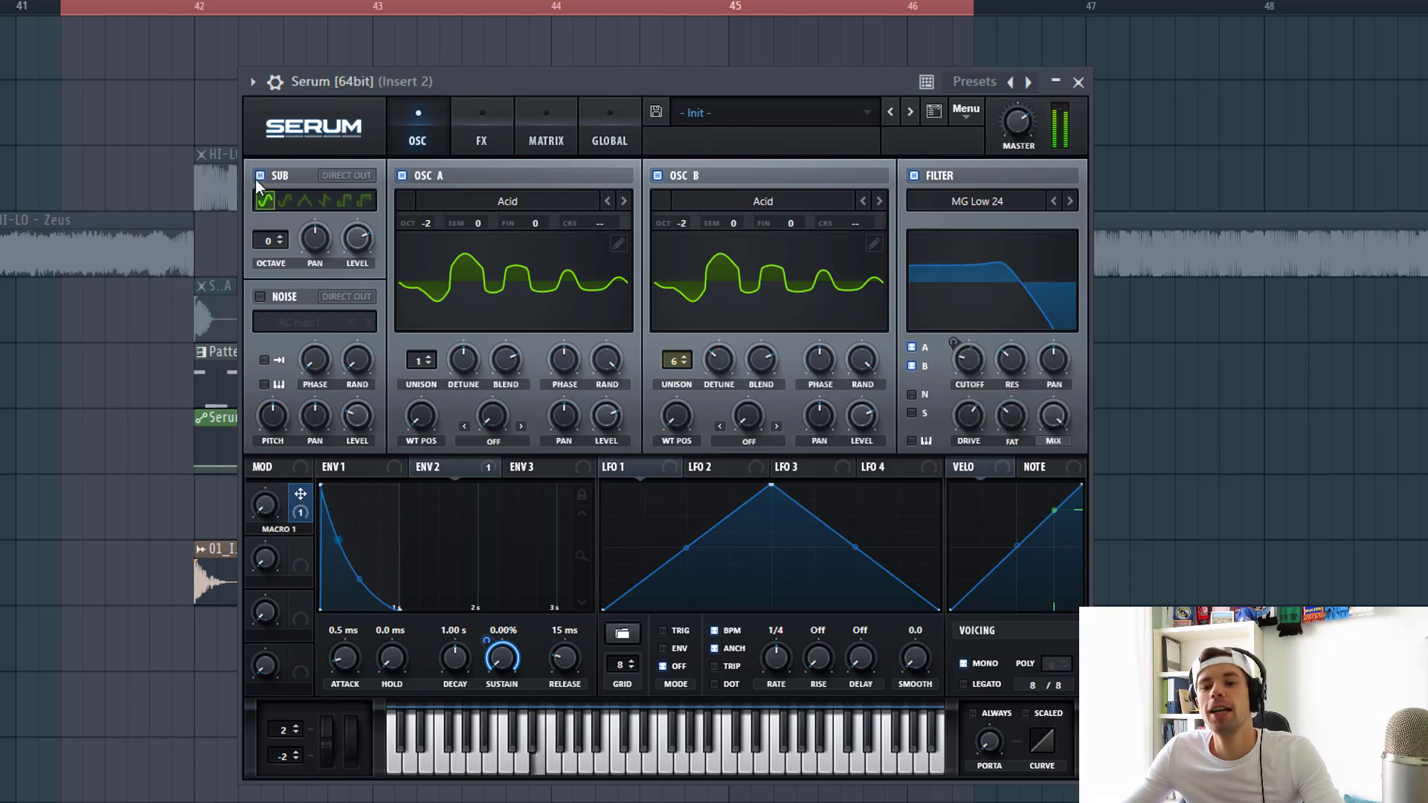
left_click(281, 245)
left_click(281, 245)
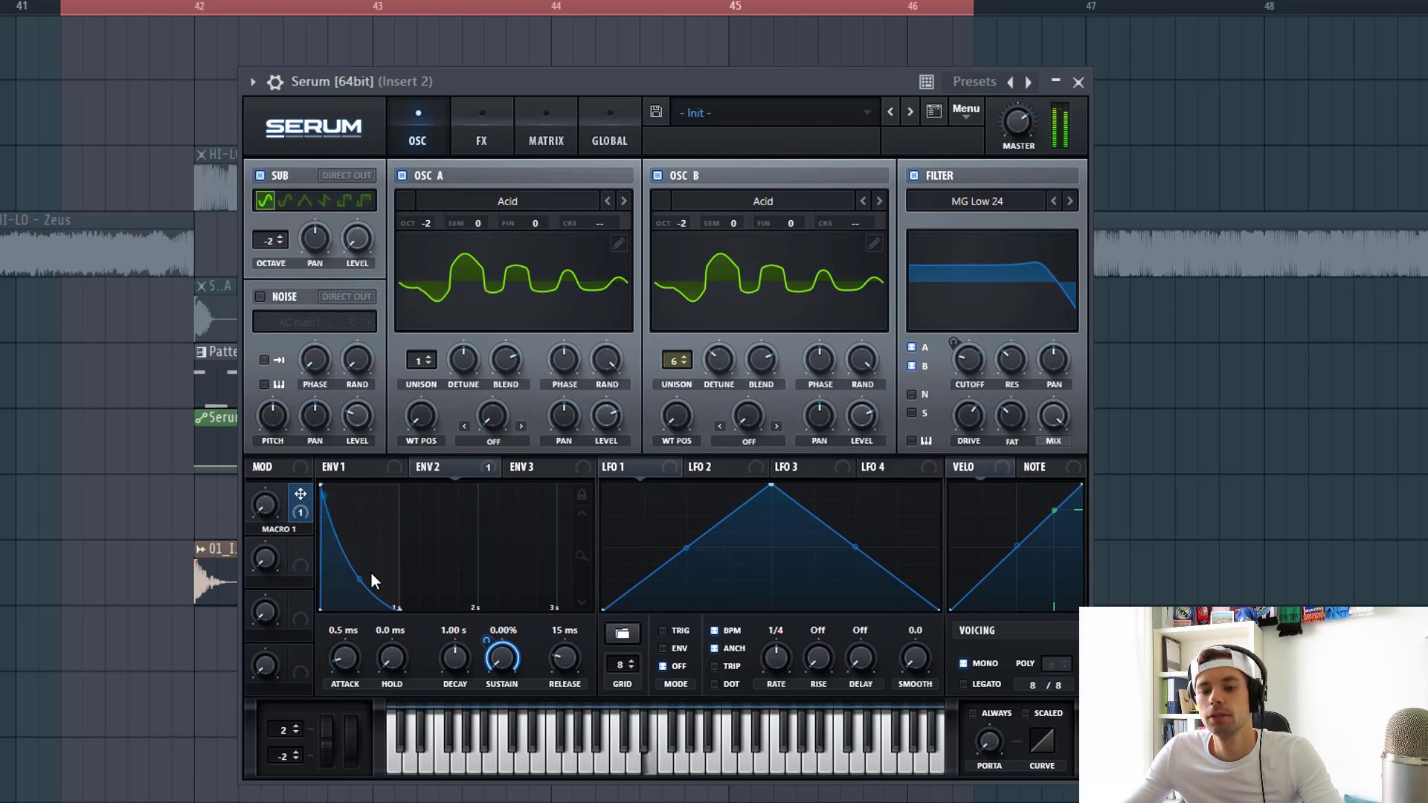
left_click_drag(439, 473, 328, 271)
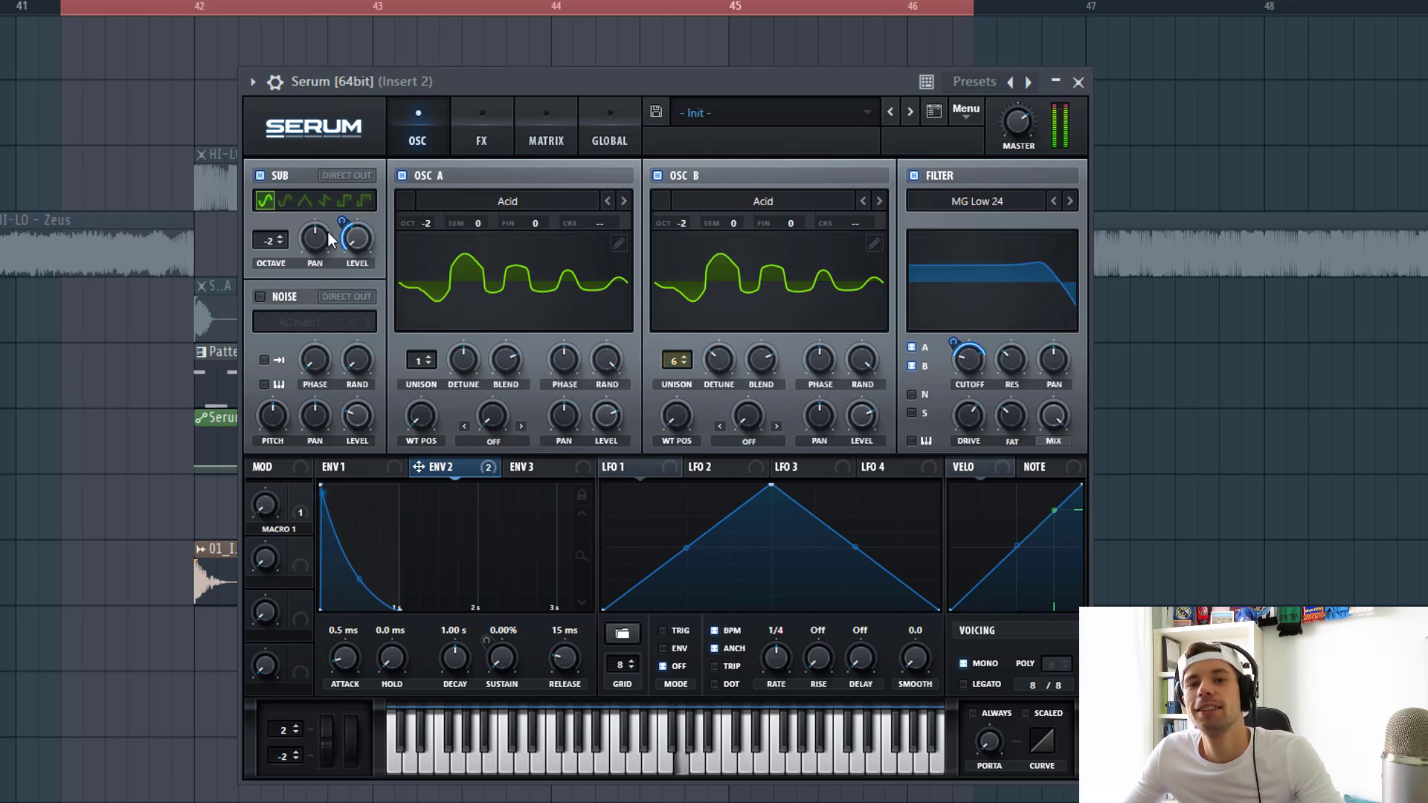
Enable Hyper/Dimension with a lowered Hyper mix and Dimension size around 26%
left_click(485, 141)
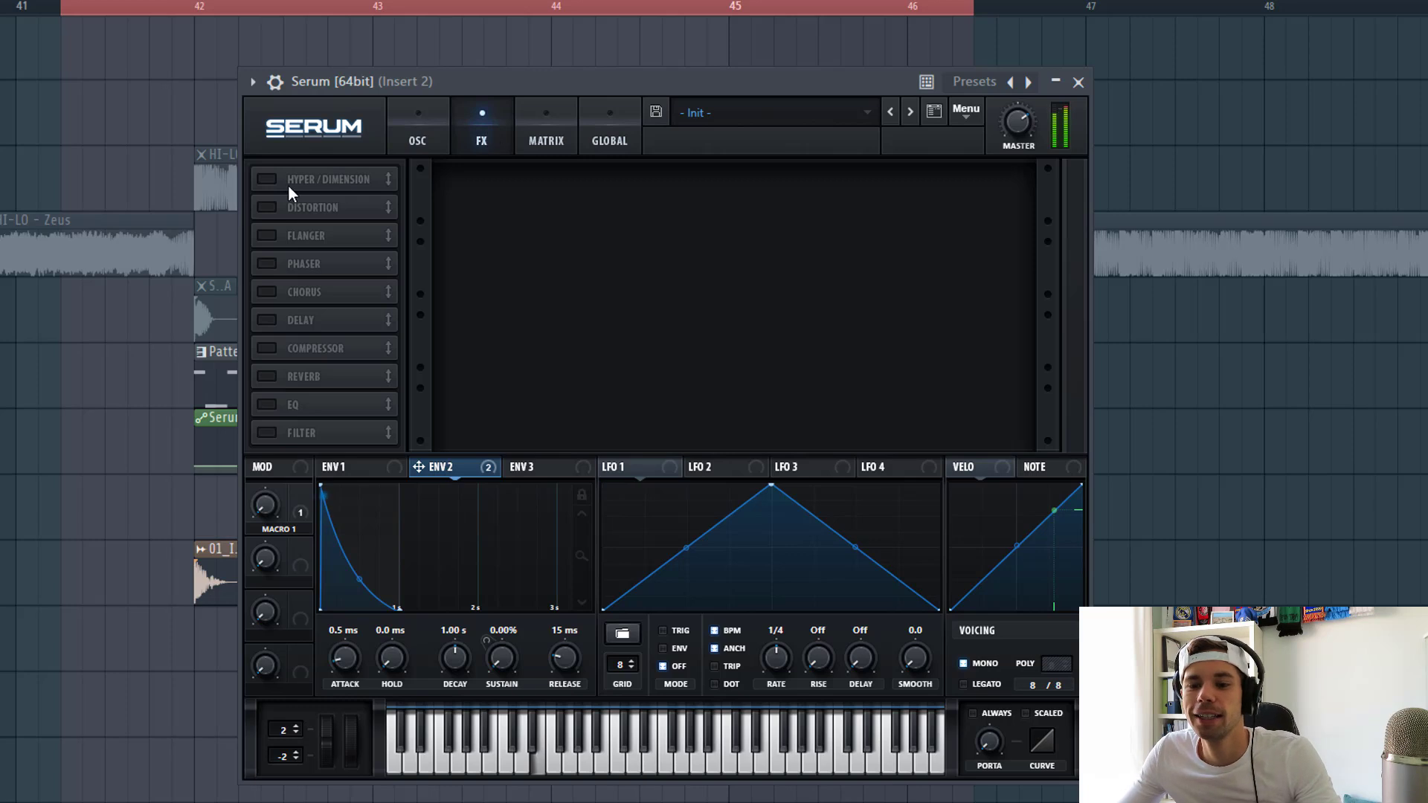
left_click(266, 179)
left_click_drag(770, 192, 697, 398)
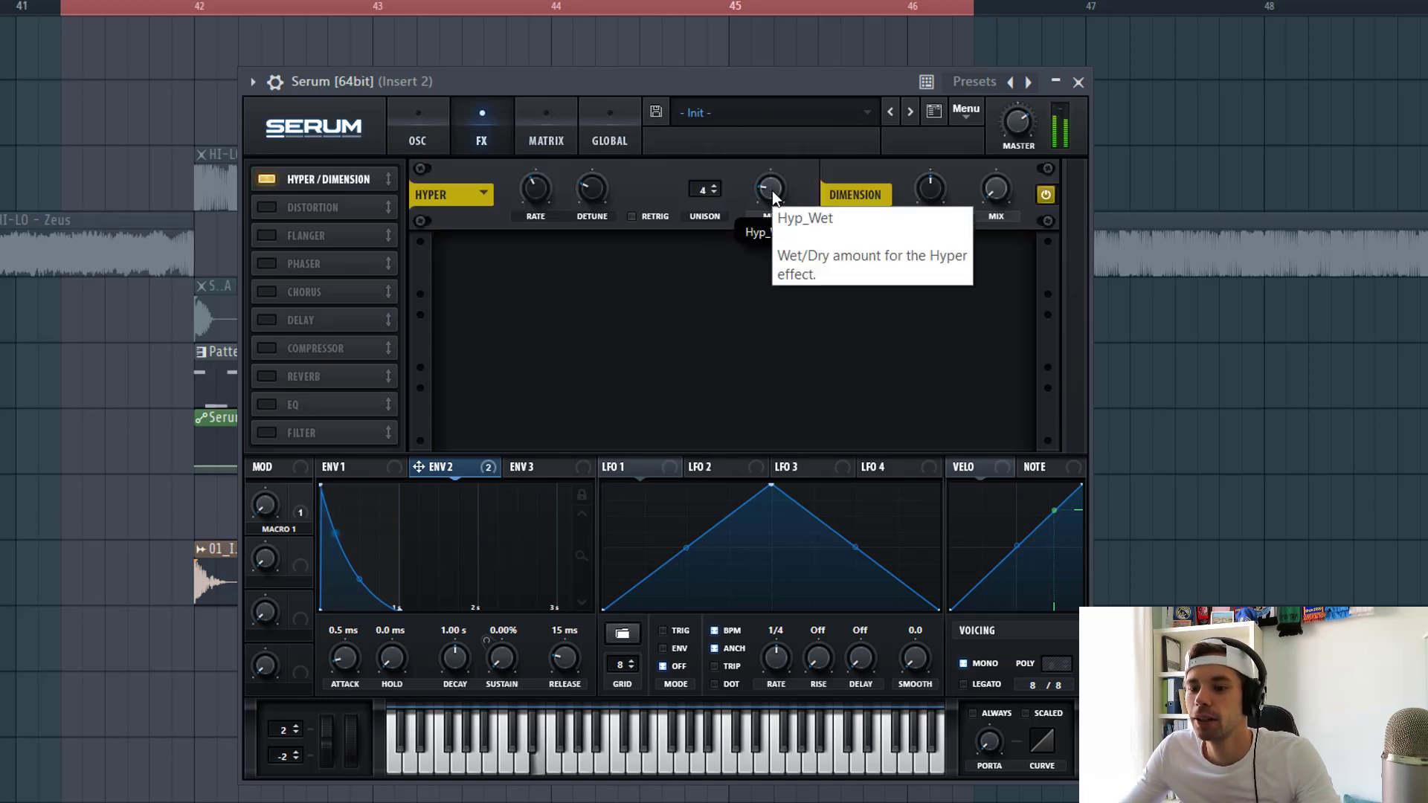
left_click_drag(772, 190, 768, 207)
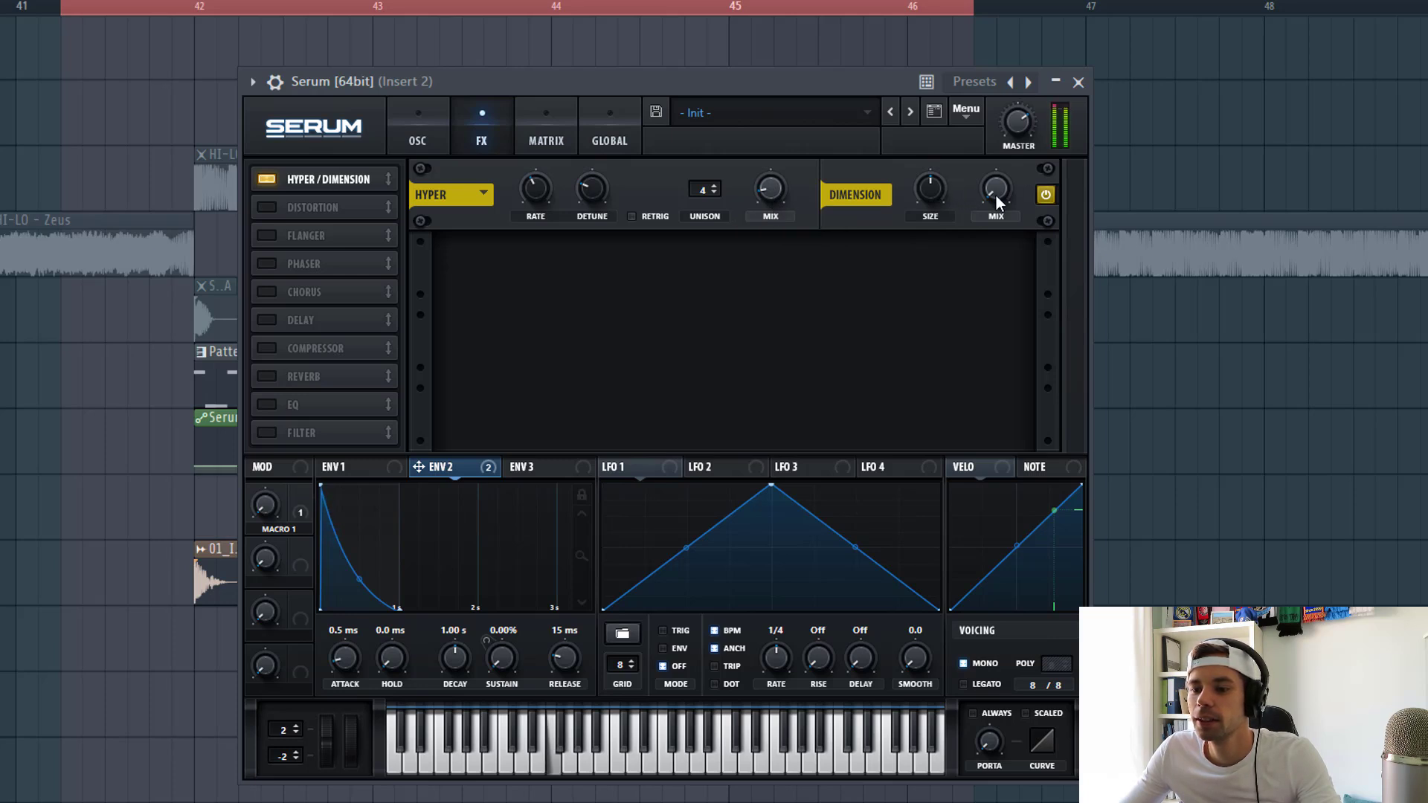
left_click_drag(1001, 196, 1011, 162)
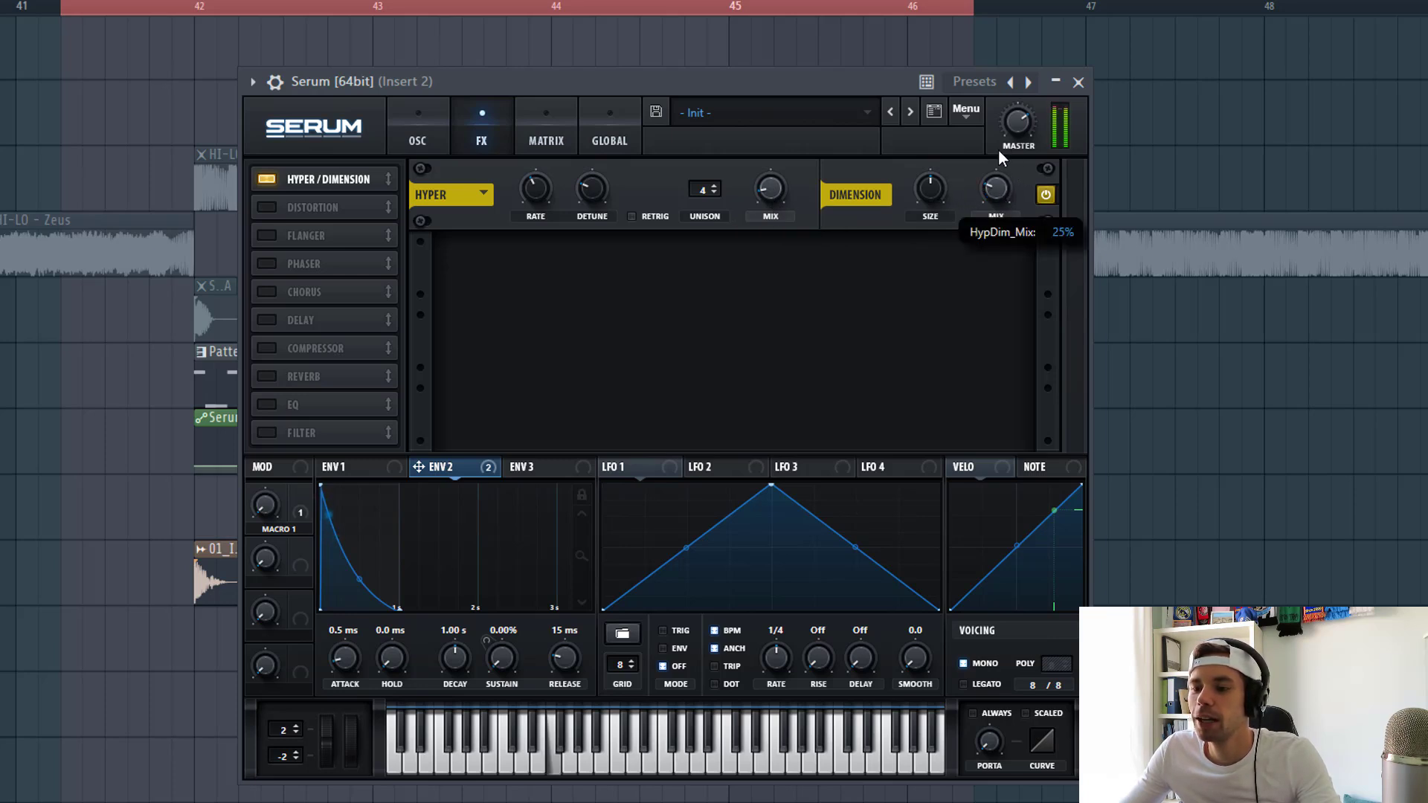
left_click_drag(931, 189, 910, 234)
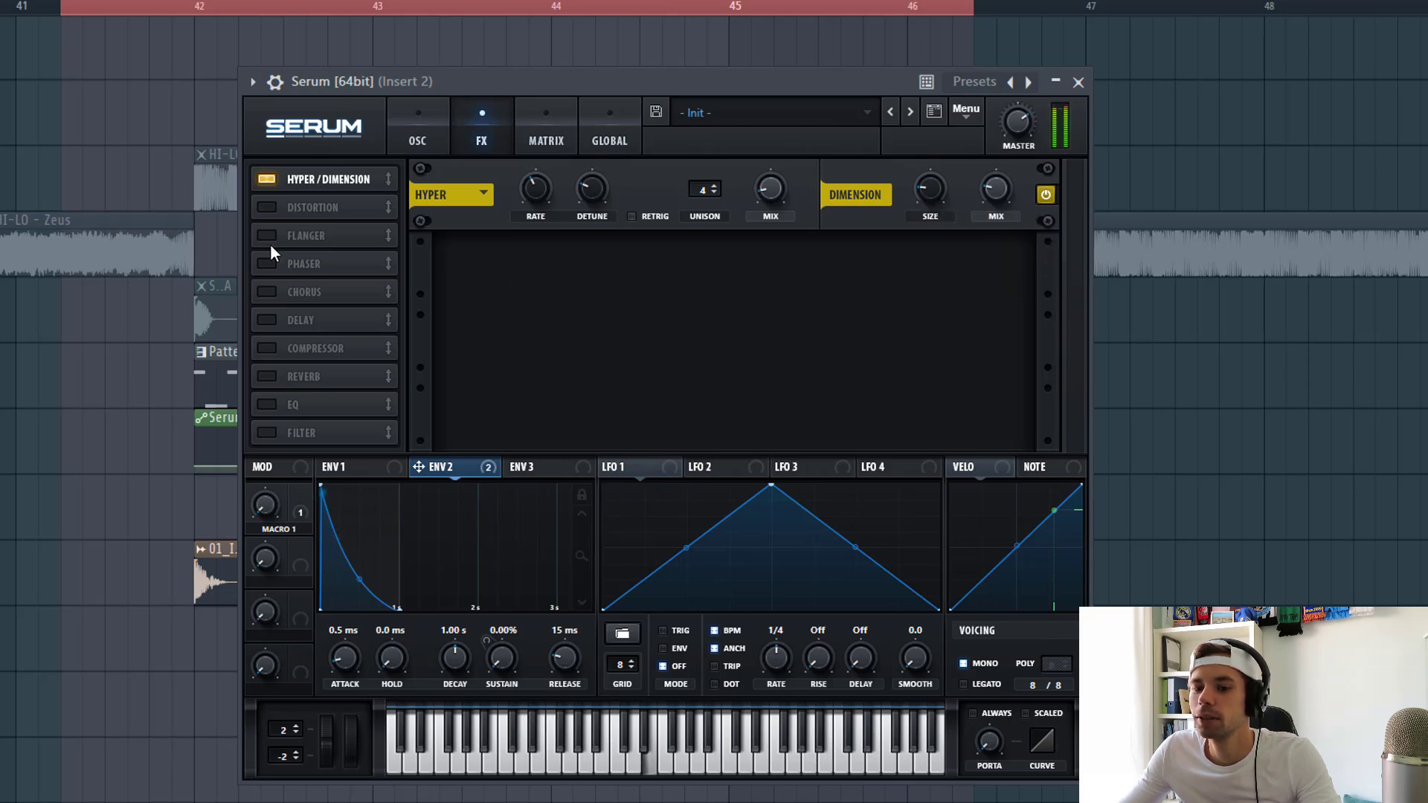
Add a Sin Fold distortion with drive set to 0%
left_click(266, 208)
left_click(583, 272)
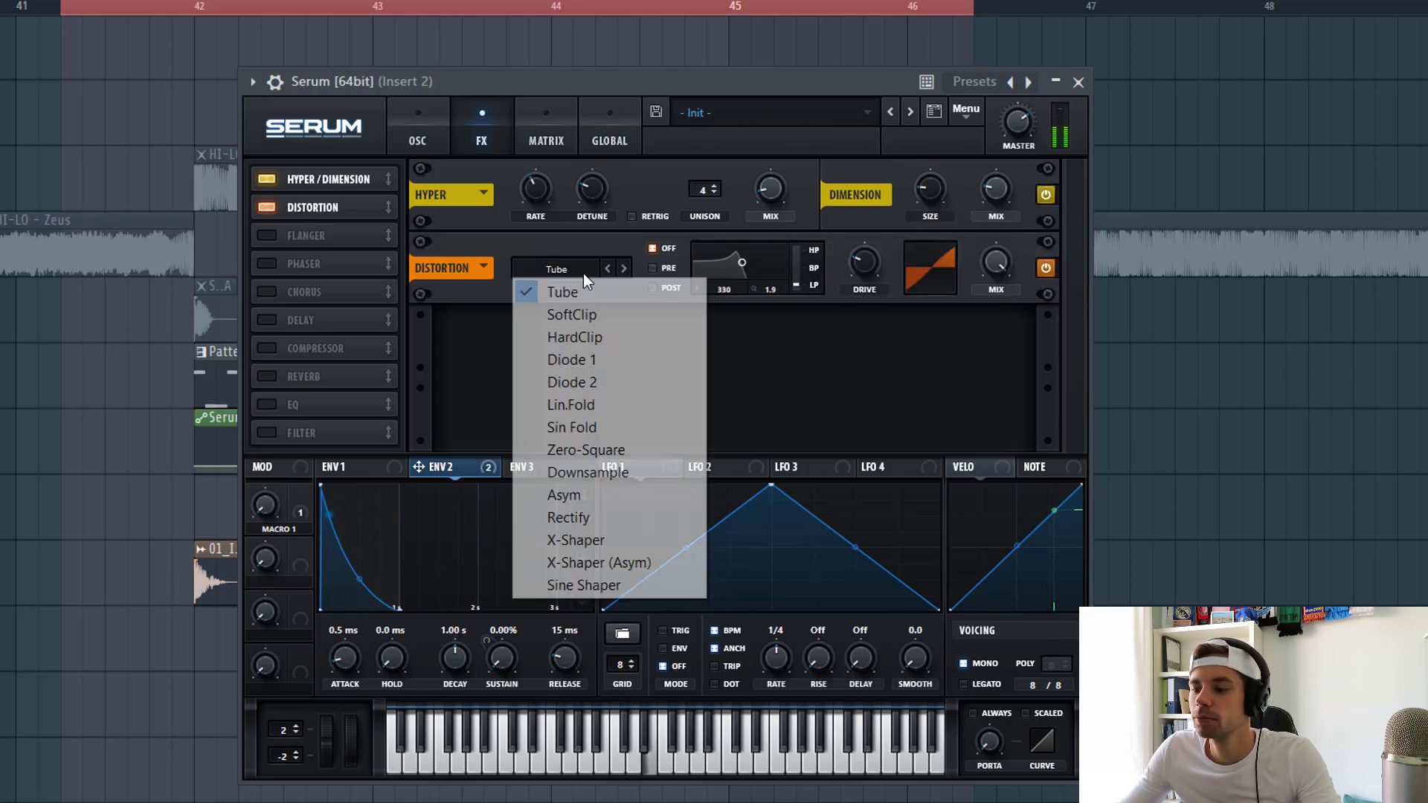
left_click(586, 428)
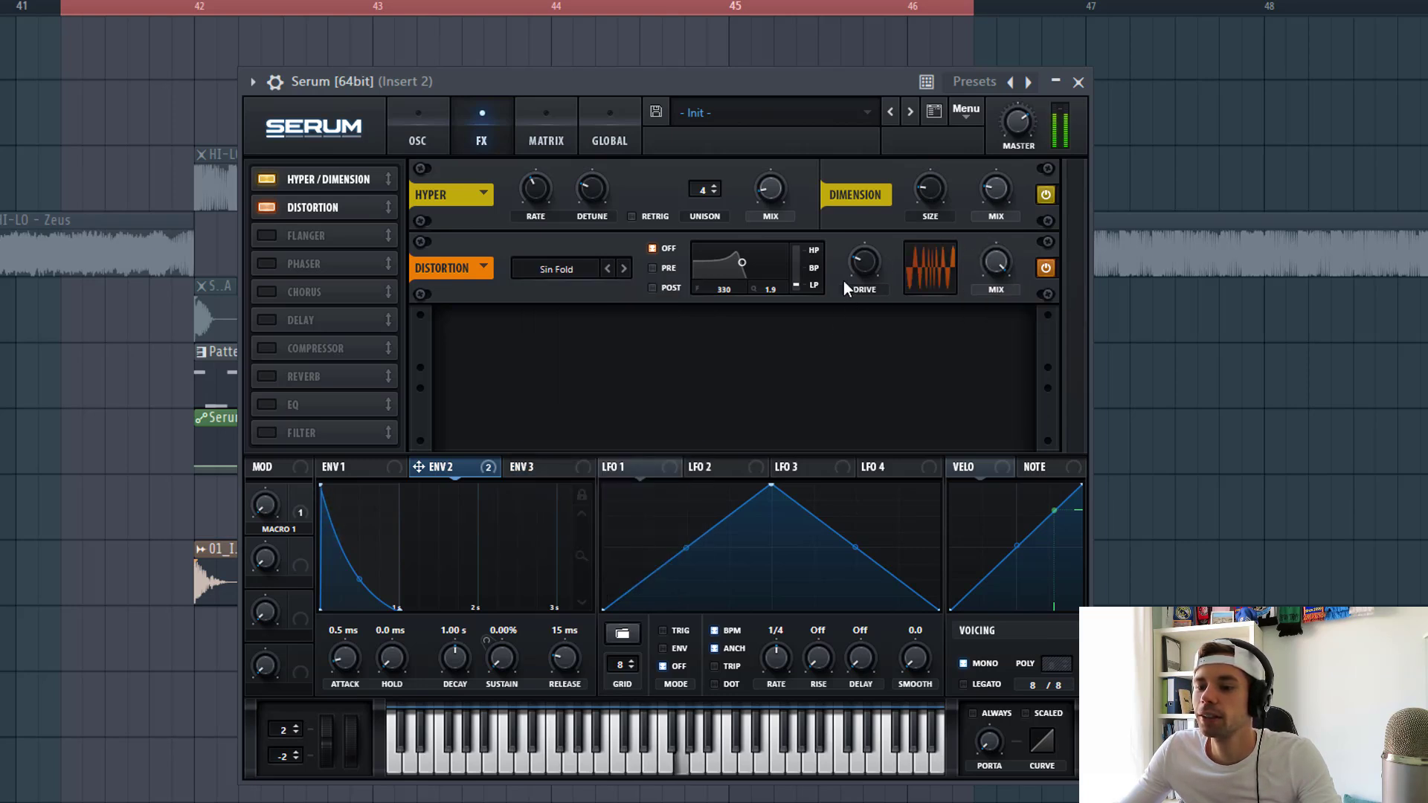
mouse_move(862, 267)
left_mouse_down()
mouse_move(878, 305)
mouse_move(868, 248)
left_mouse_up()
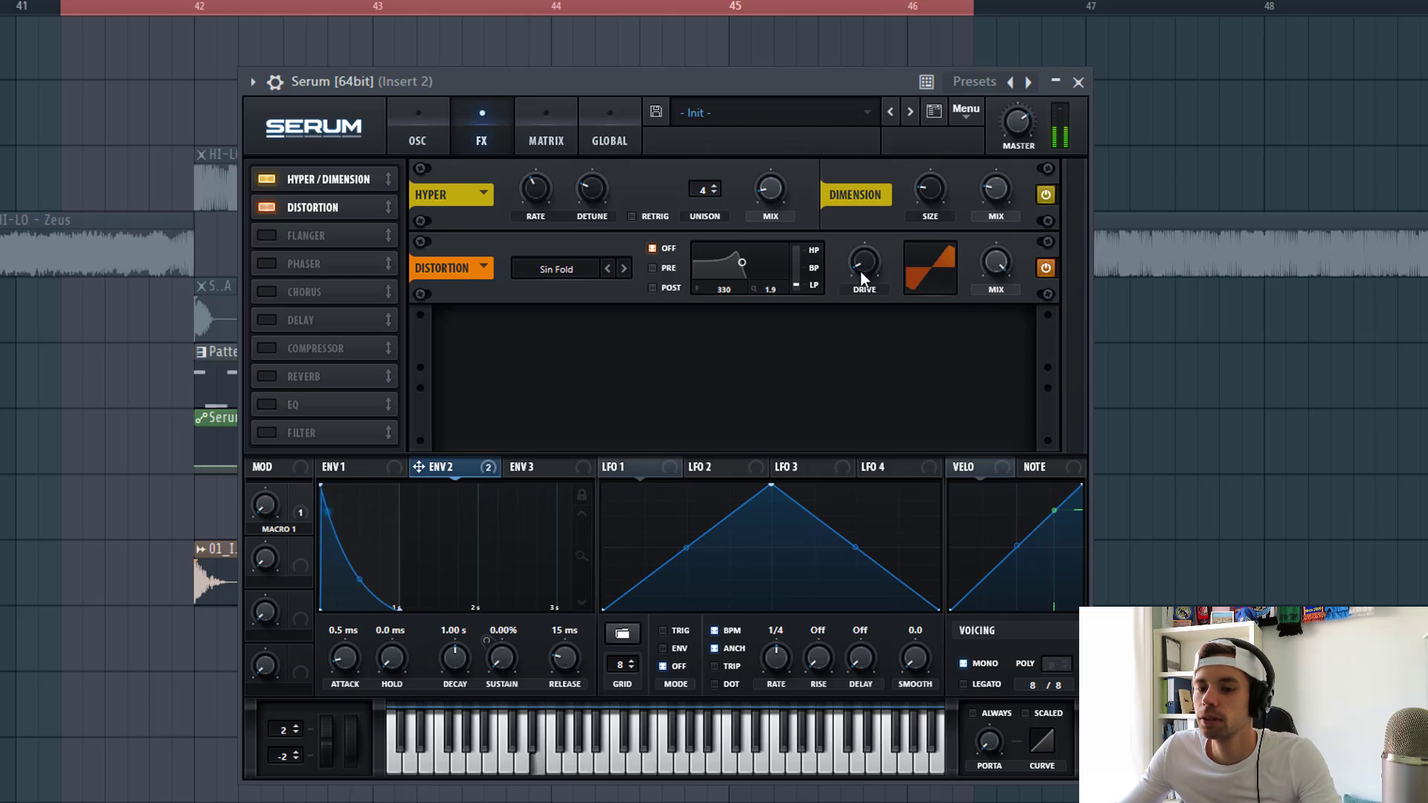
Enable the Filter effect in third slot as MG Low 18, cutoff about 36 Hz, drive about 21%
left_click(270, 432)
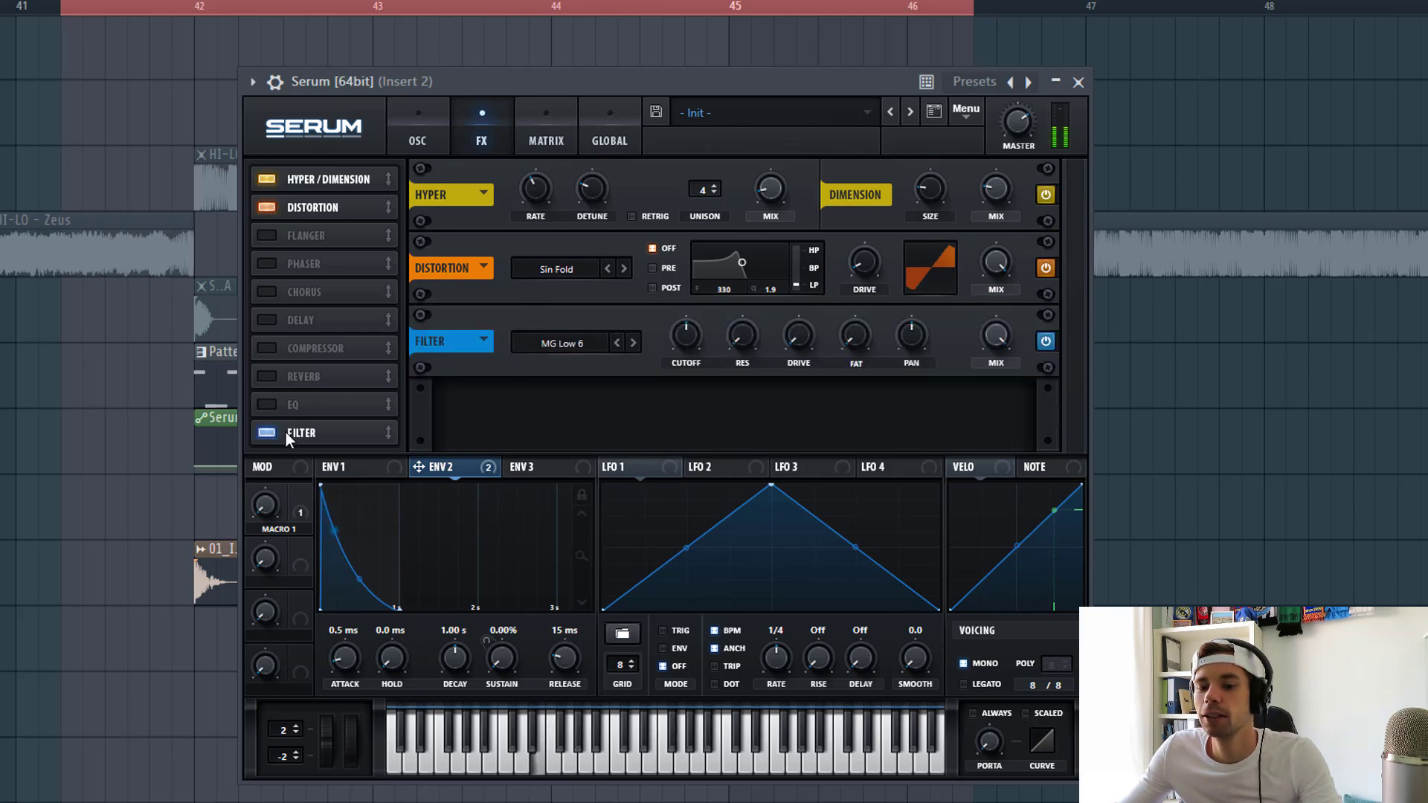
left_click_drag(286, 431, 345, 228)
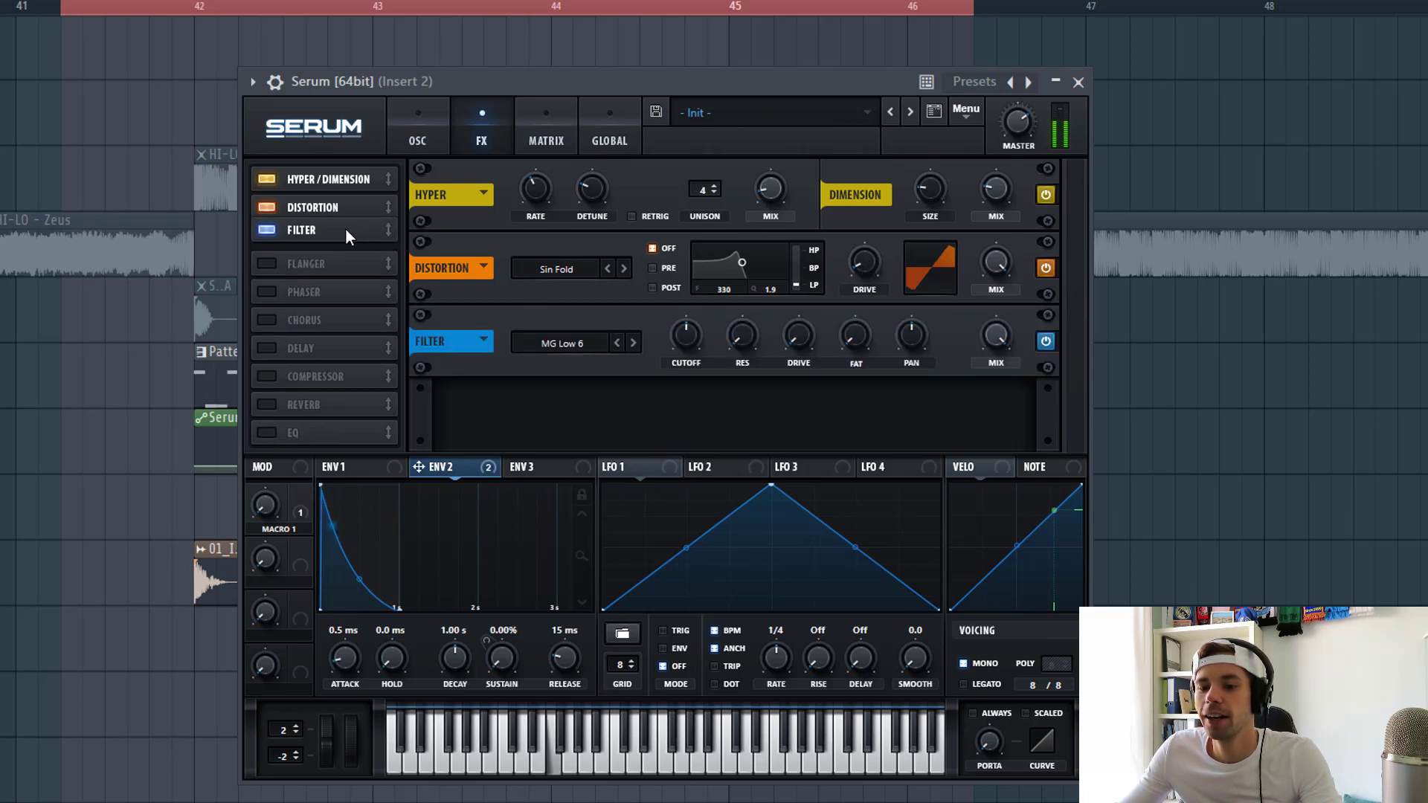
left_click(634, 342)
left_click_drag(671, 331, 676, 373)
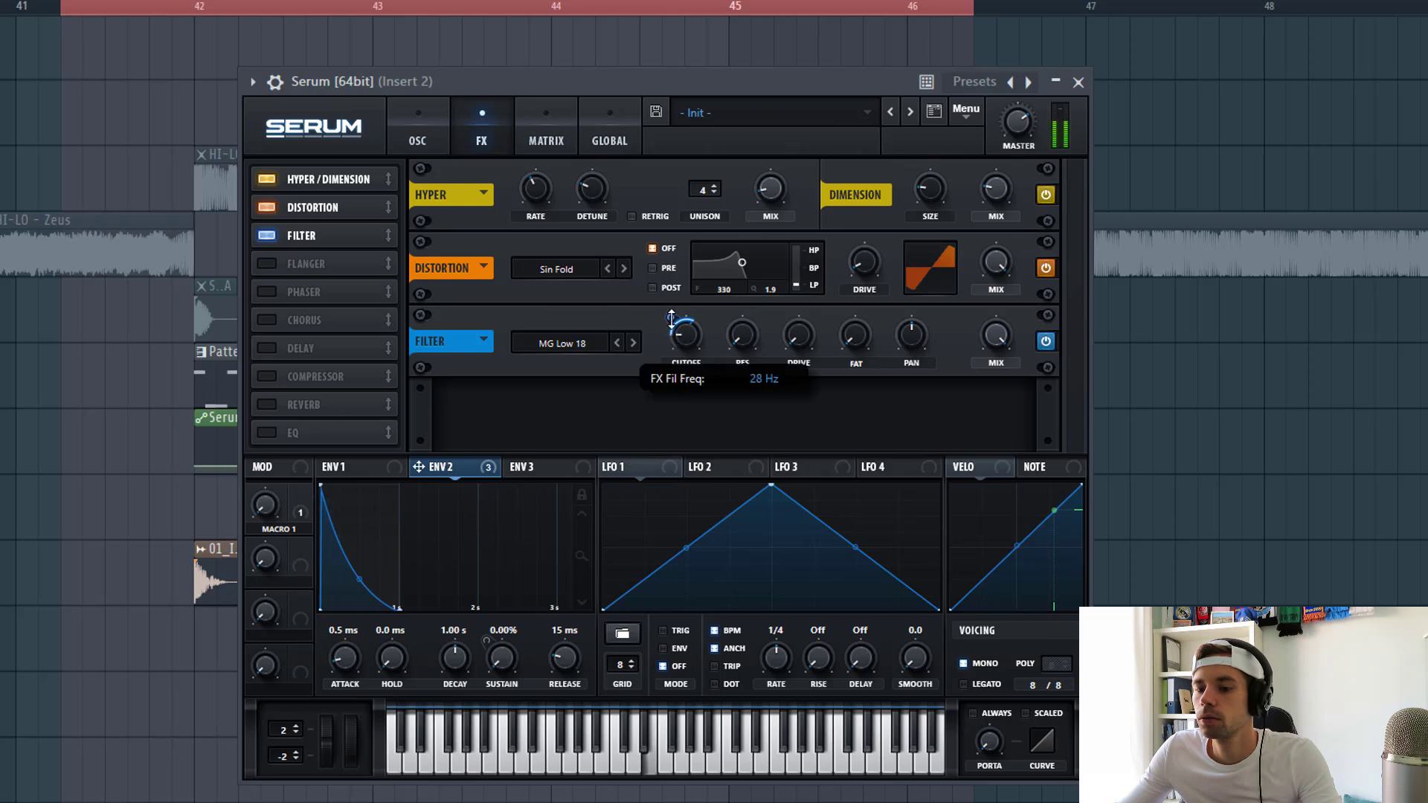
left_click_drag(671, 318, 687, 336)
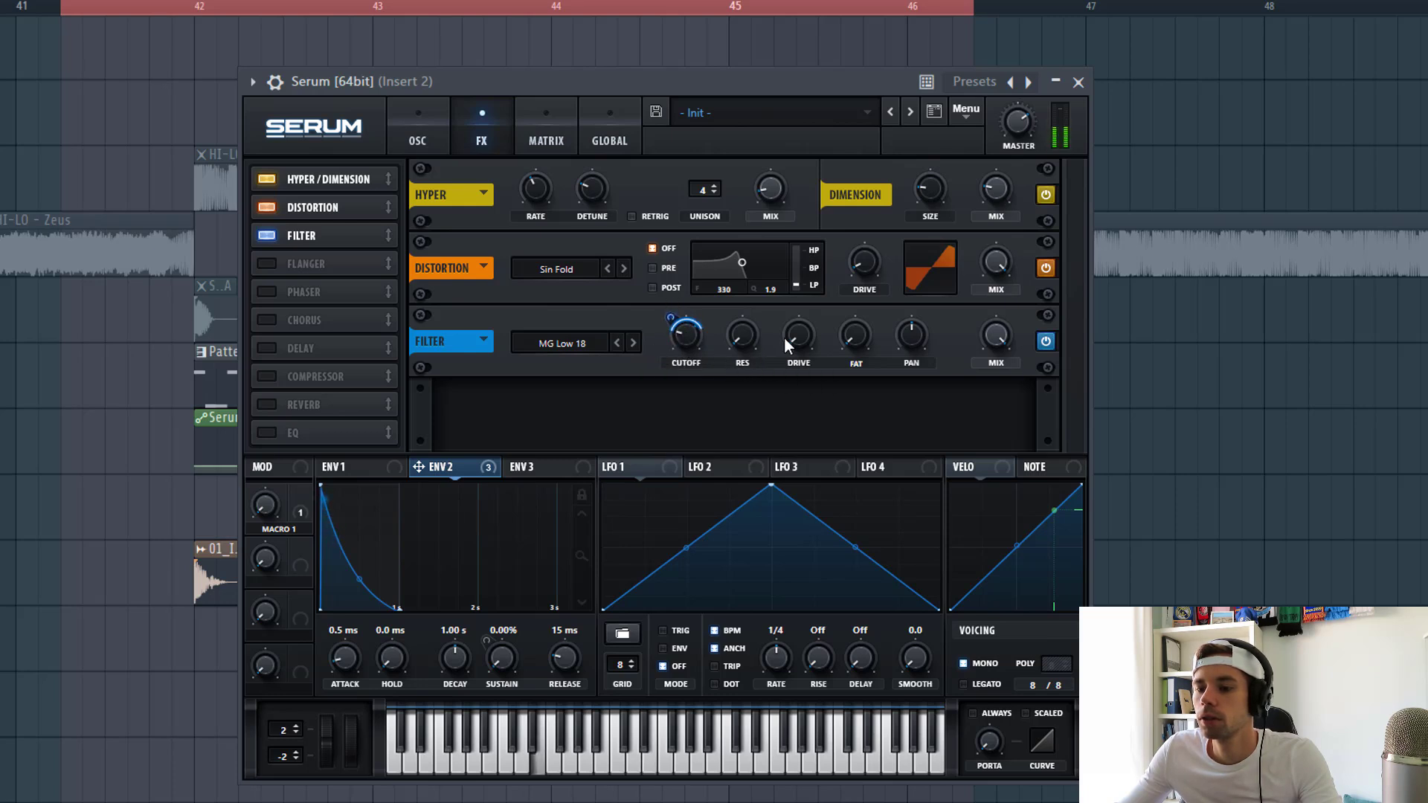
left_click_drag(791, 337, 799, 301)
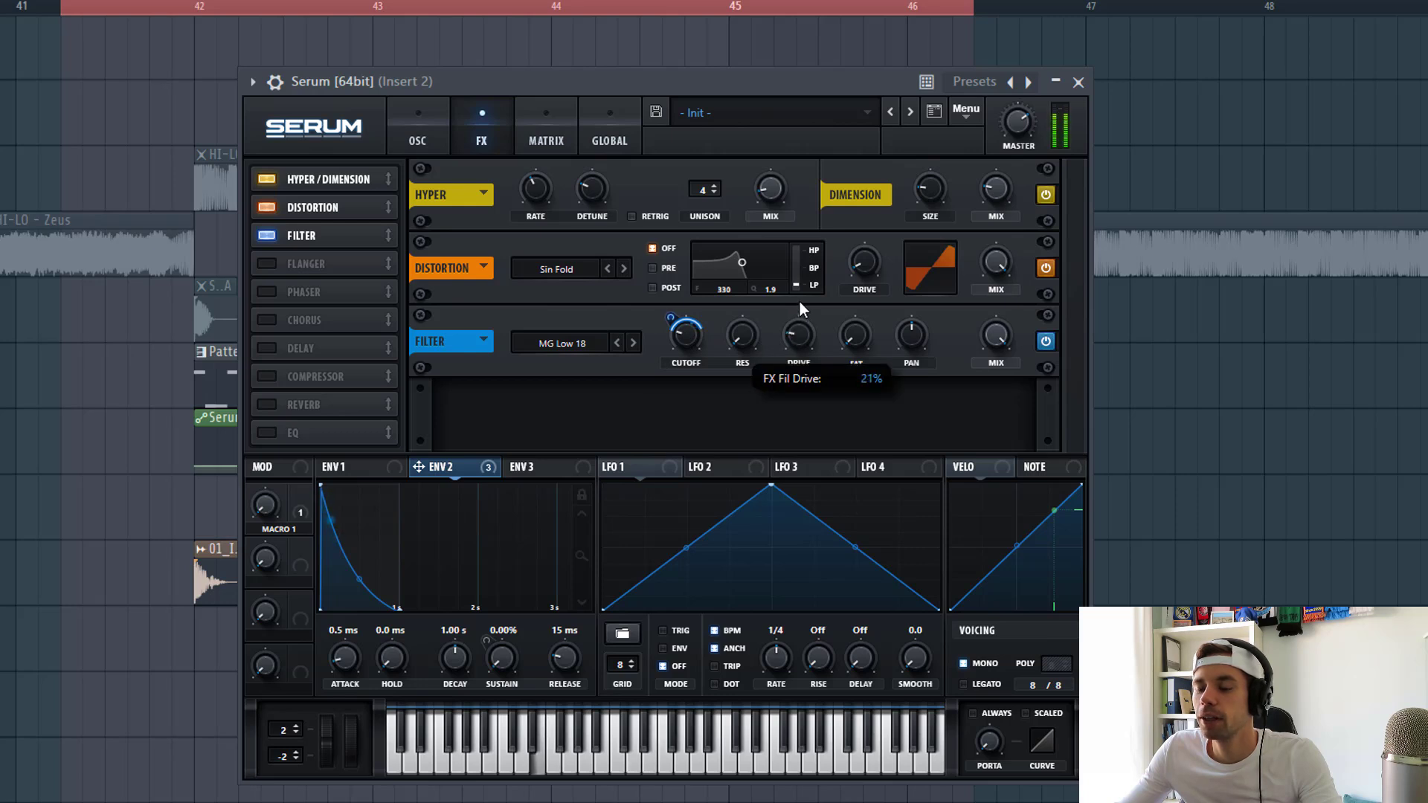
Enable the EQ in the fourth FX slot and boost its low-band gain to about 4.8 dB
left_click(320, 430)
left_click_drag(320, 427, 358, 265)
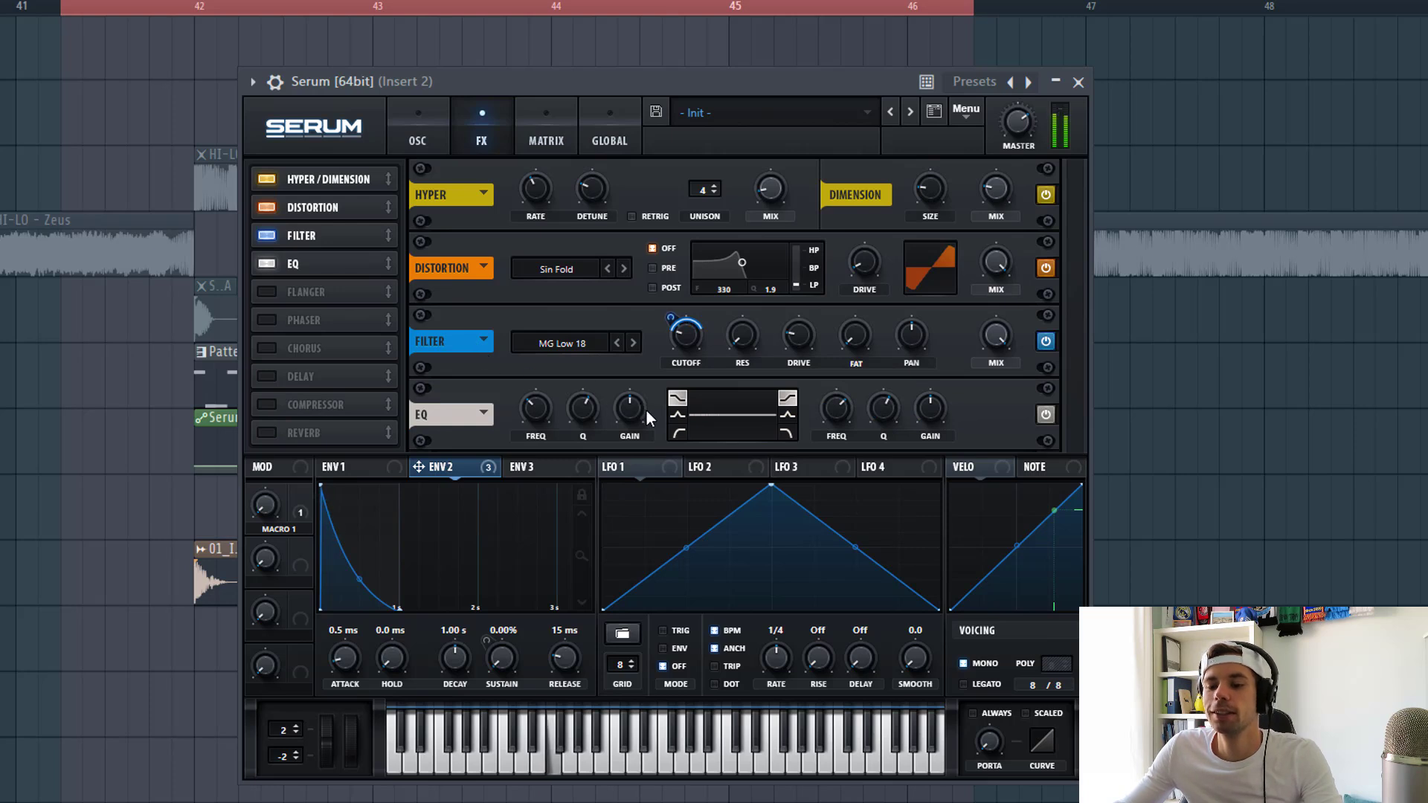
scroll(636, 412, "up", 5)
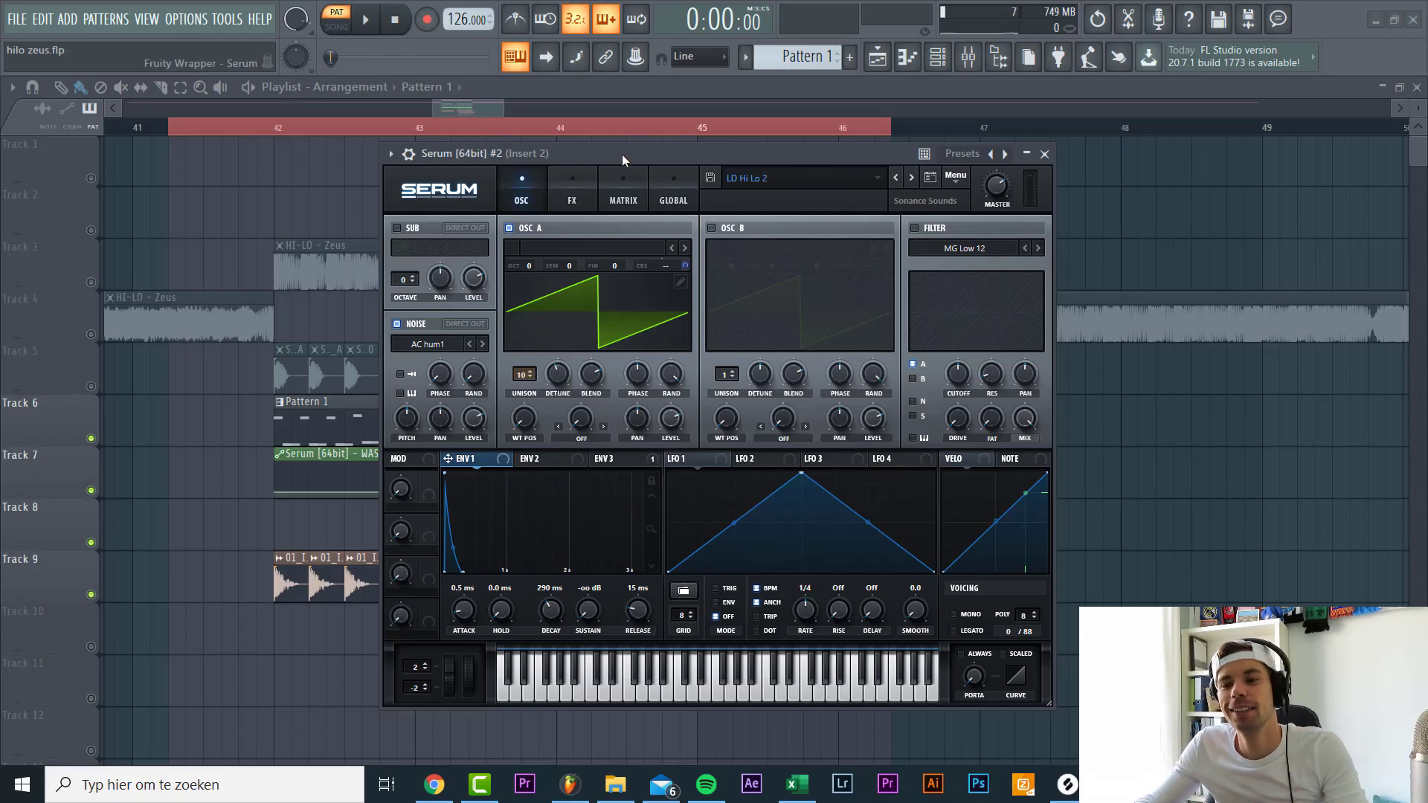
Move the second Serum window and reset it to the Init Preset
left_click_drag(622, 154, 578, 168)
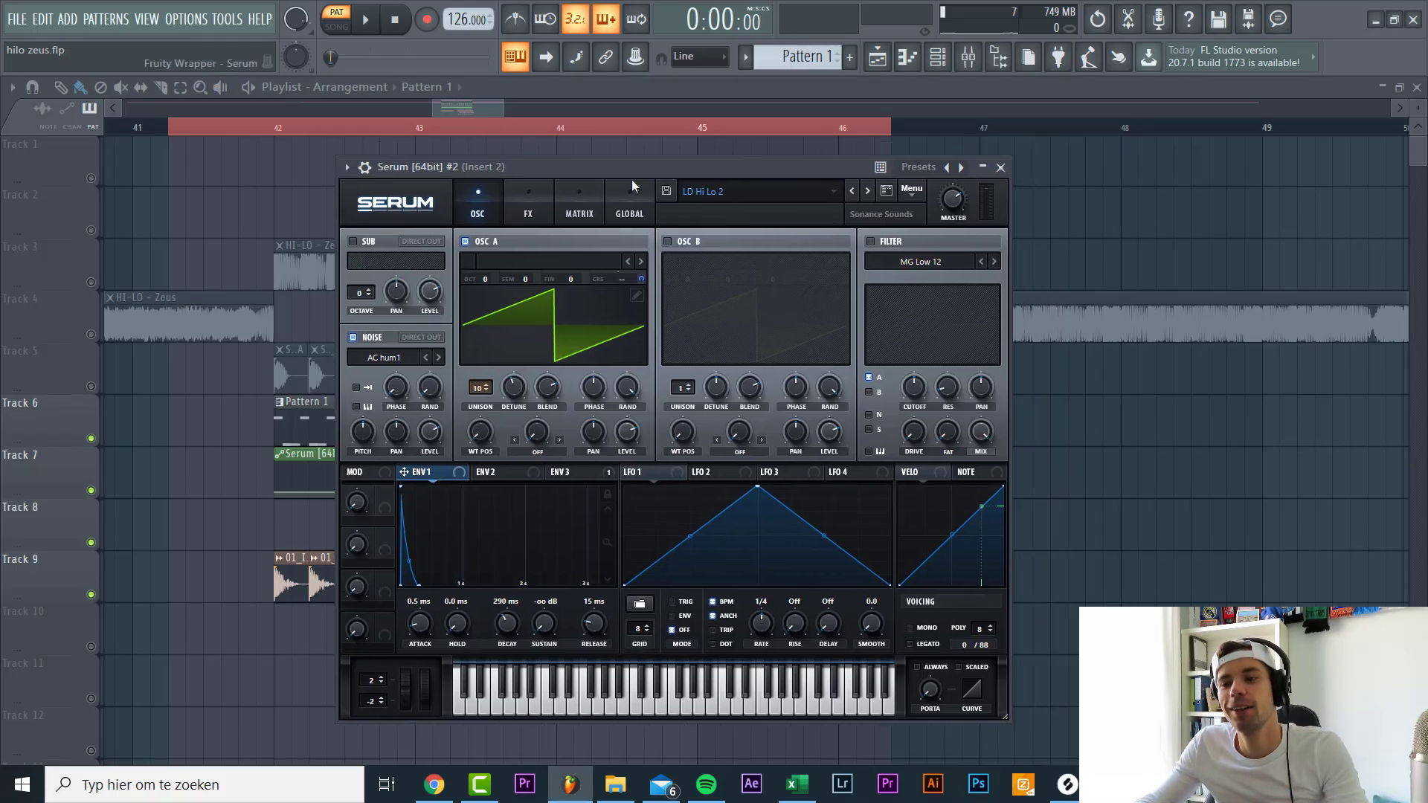
left_click(908, 187)
left_click(926, 275)
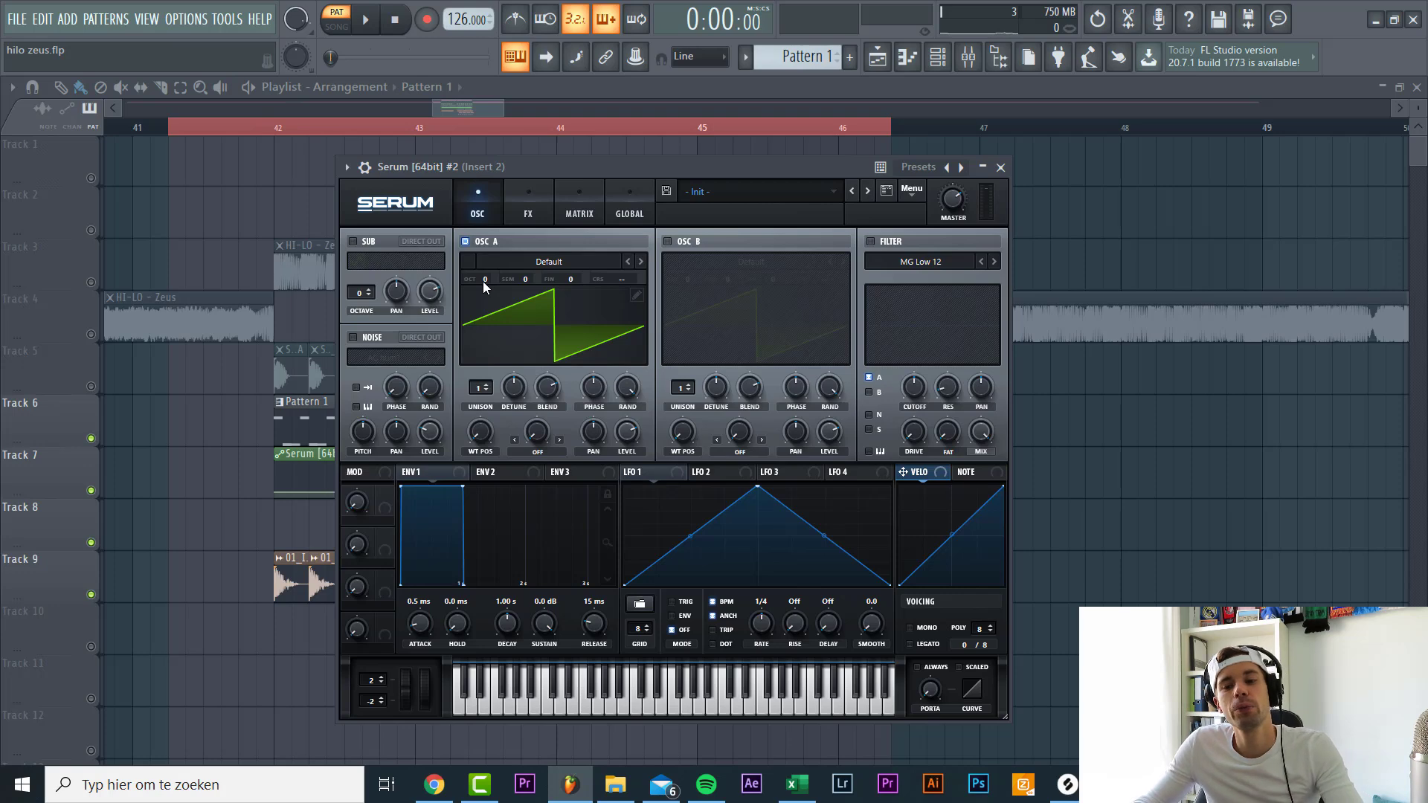
Give oscillator A 10 detuned unison voices, envelope 1 zero sustain and 290 ms decay, and AC hum1 noise
left_click_drag(479, 387, 491, 268)
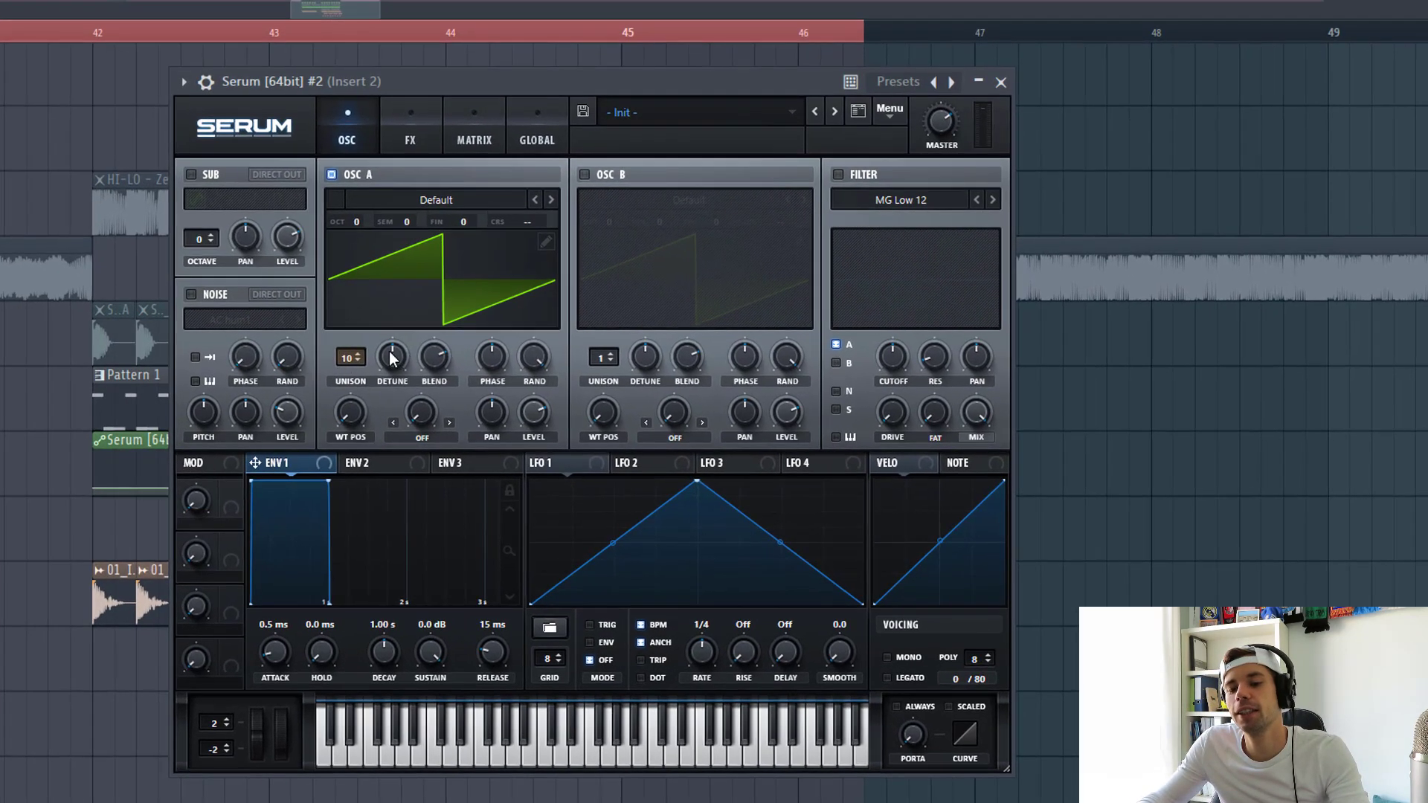
mouse_move(392, 358)
left_mouse_down()
mouse_move(376, 368)
mouse_move(375, 351)
left_mouse_up()
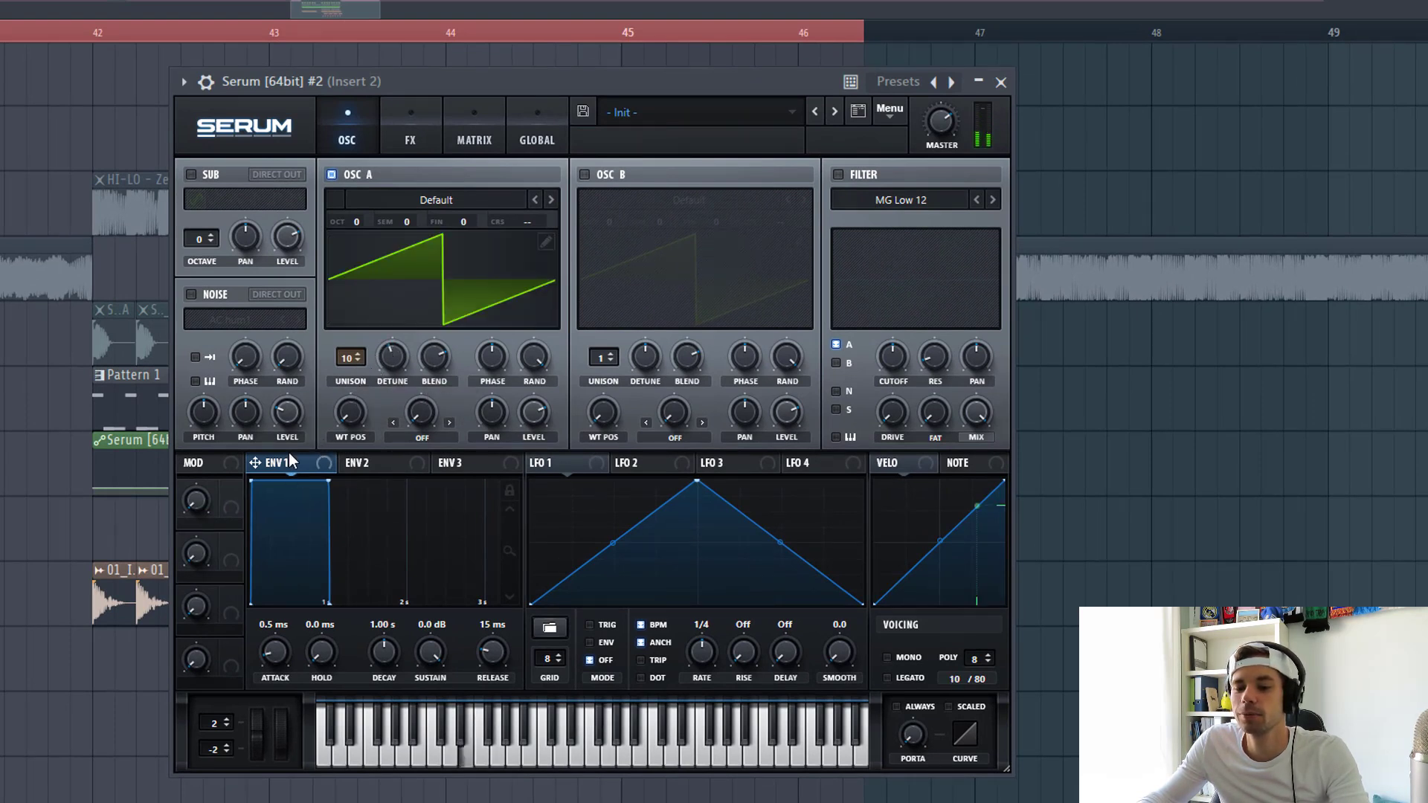
left_click_drag(430, 652, 430, 699)
left_click_drag(386, 641, 361, 681)
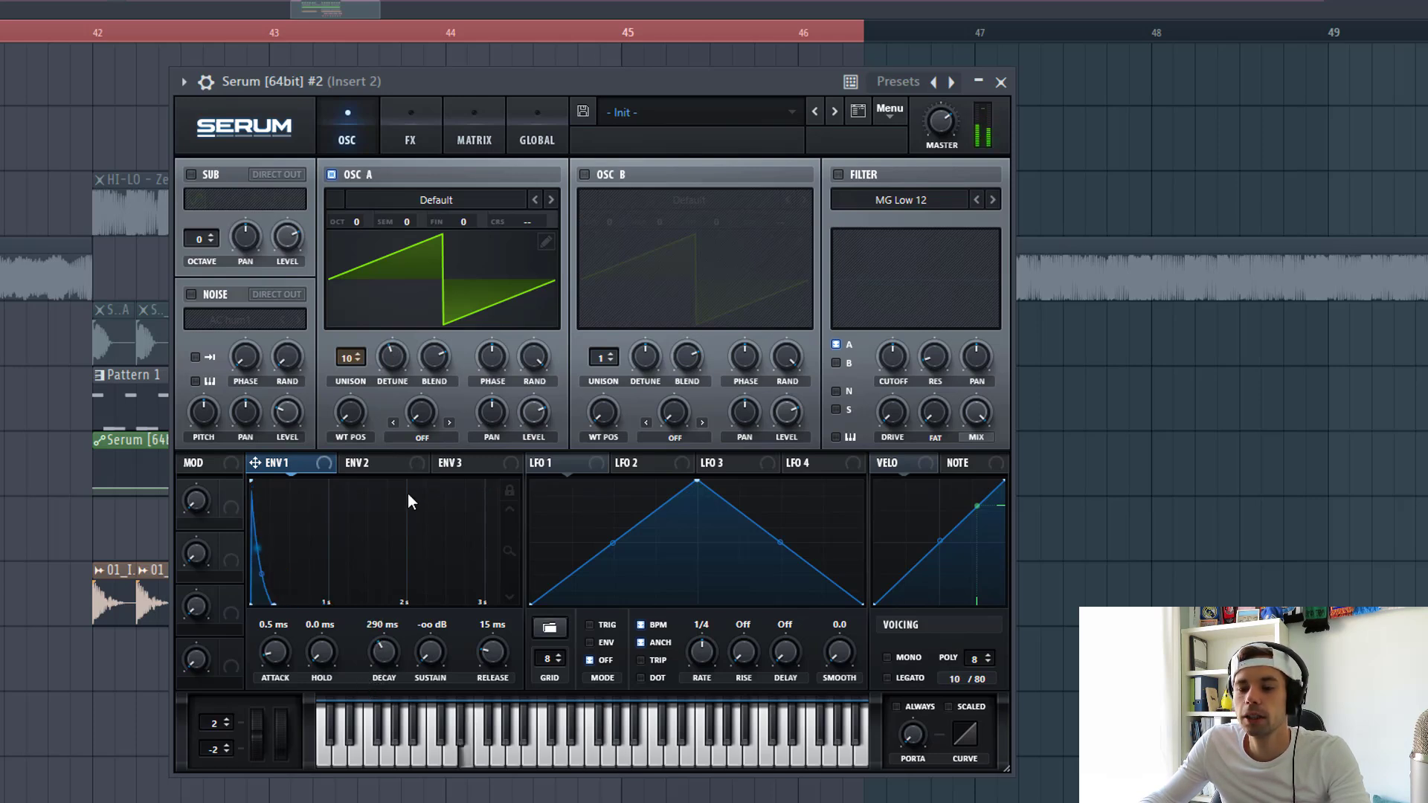
left_click(192, 295)
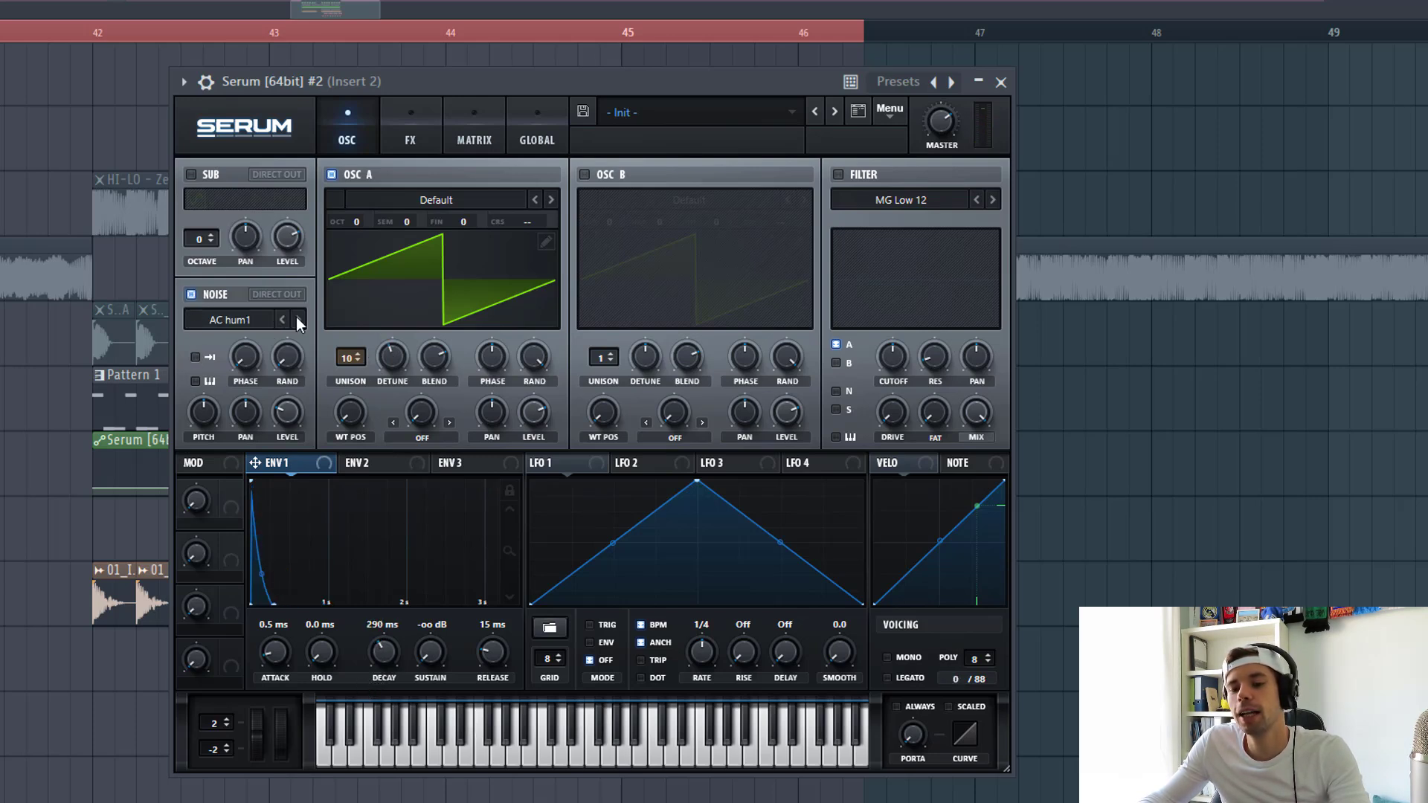
mouse_move(292, 393)
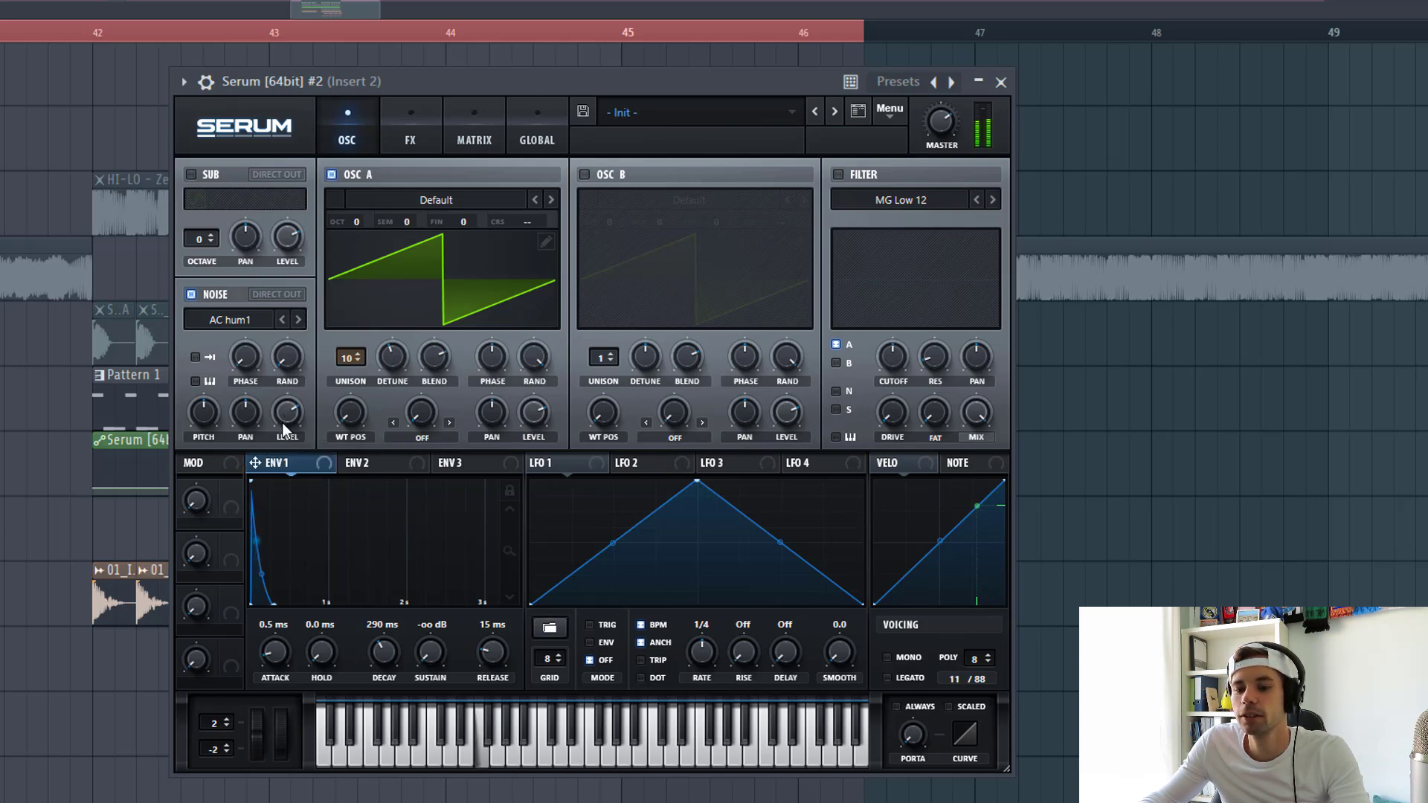
Put Chorus first in the lead's FX chain with its high-pass filter near 1929 Hz and 57% mix
left_click(401, 145)
left_click(198, 289)
left_click_drag(226, 294, 271, 177)
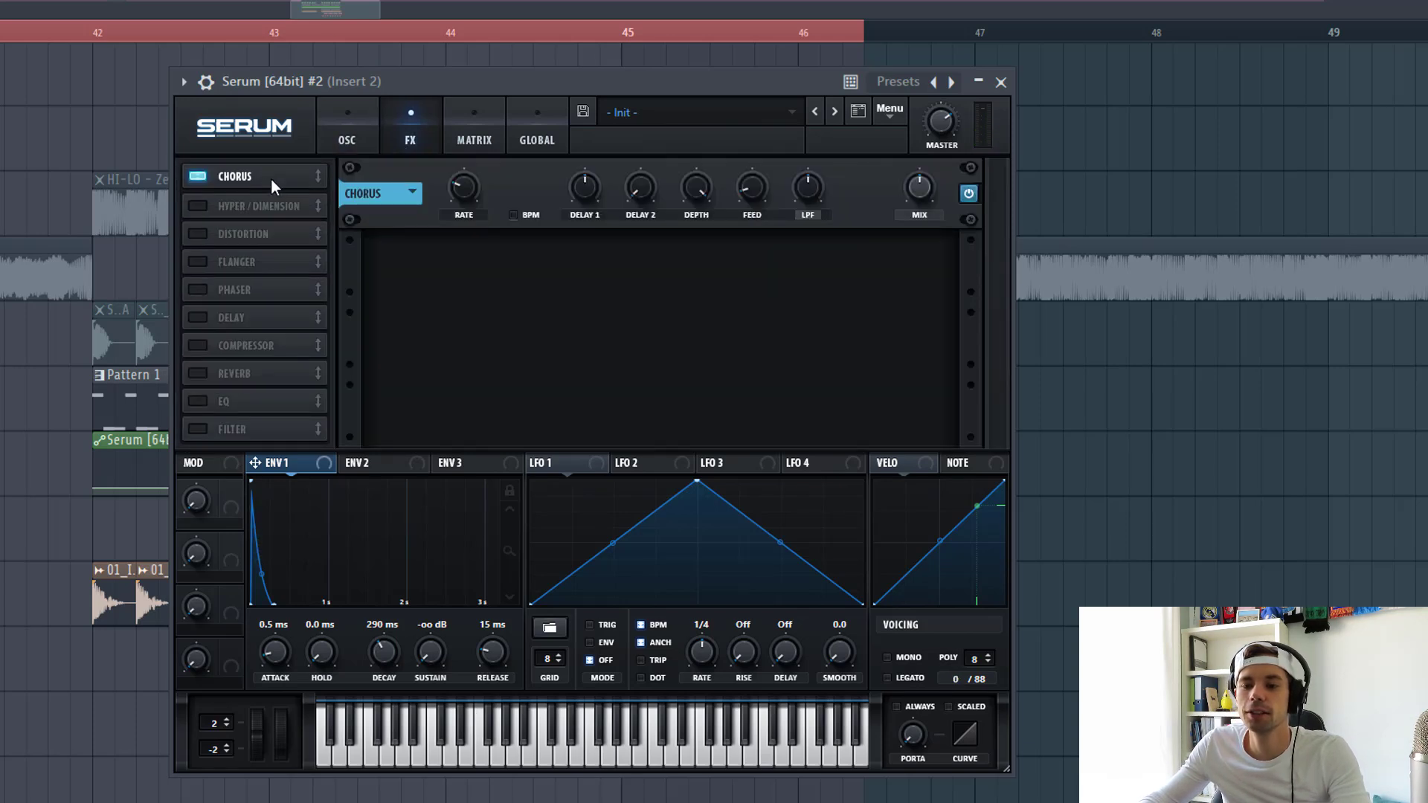
left_click(808, 215)
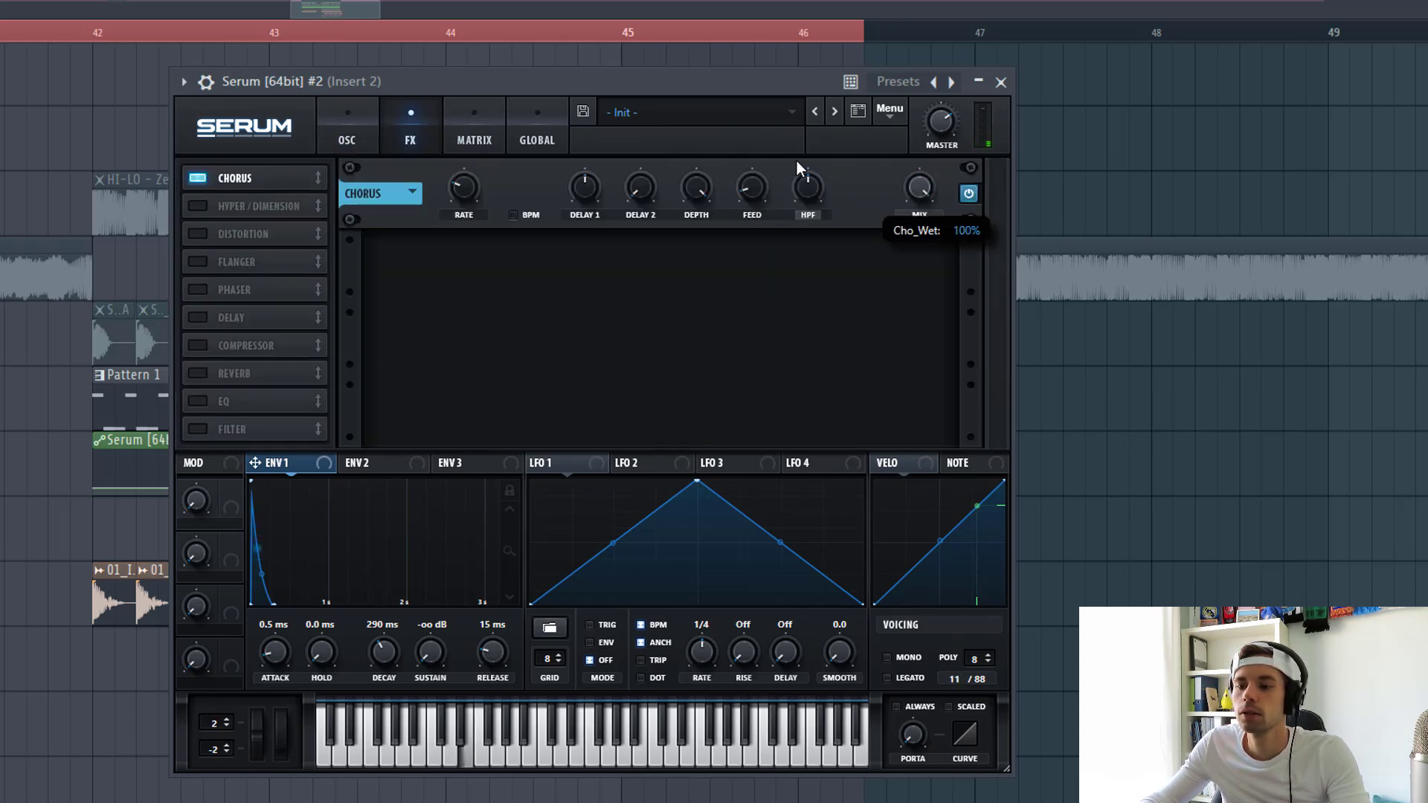
mouse_move(821, 192)
left_mouse_down()
mouse_move(820, 179)
mouse_move(797, 190)
left_mouse_up()
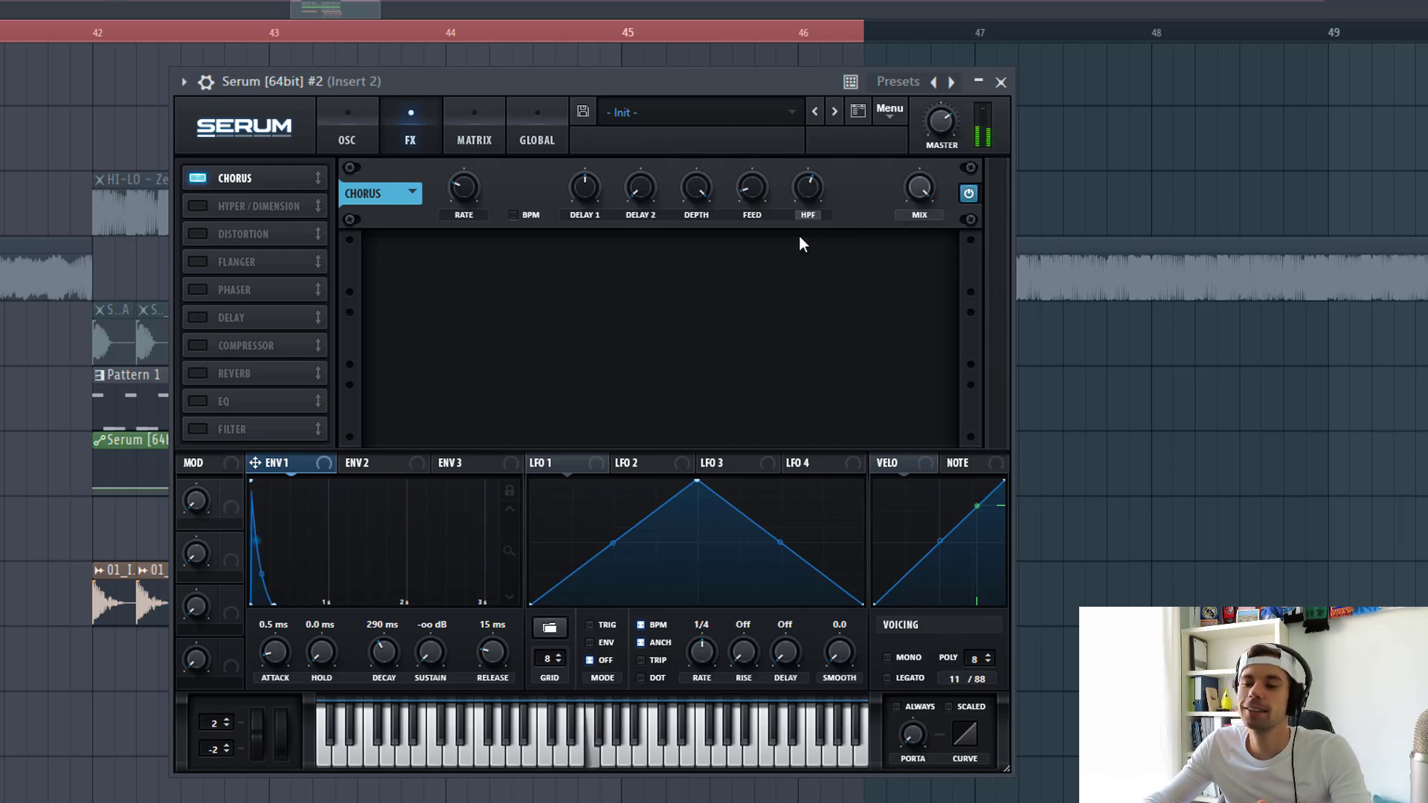
mouse_move(809, 184)
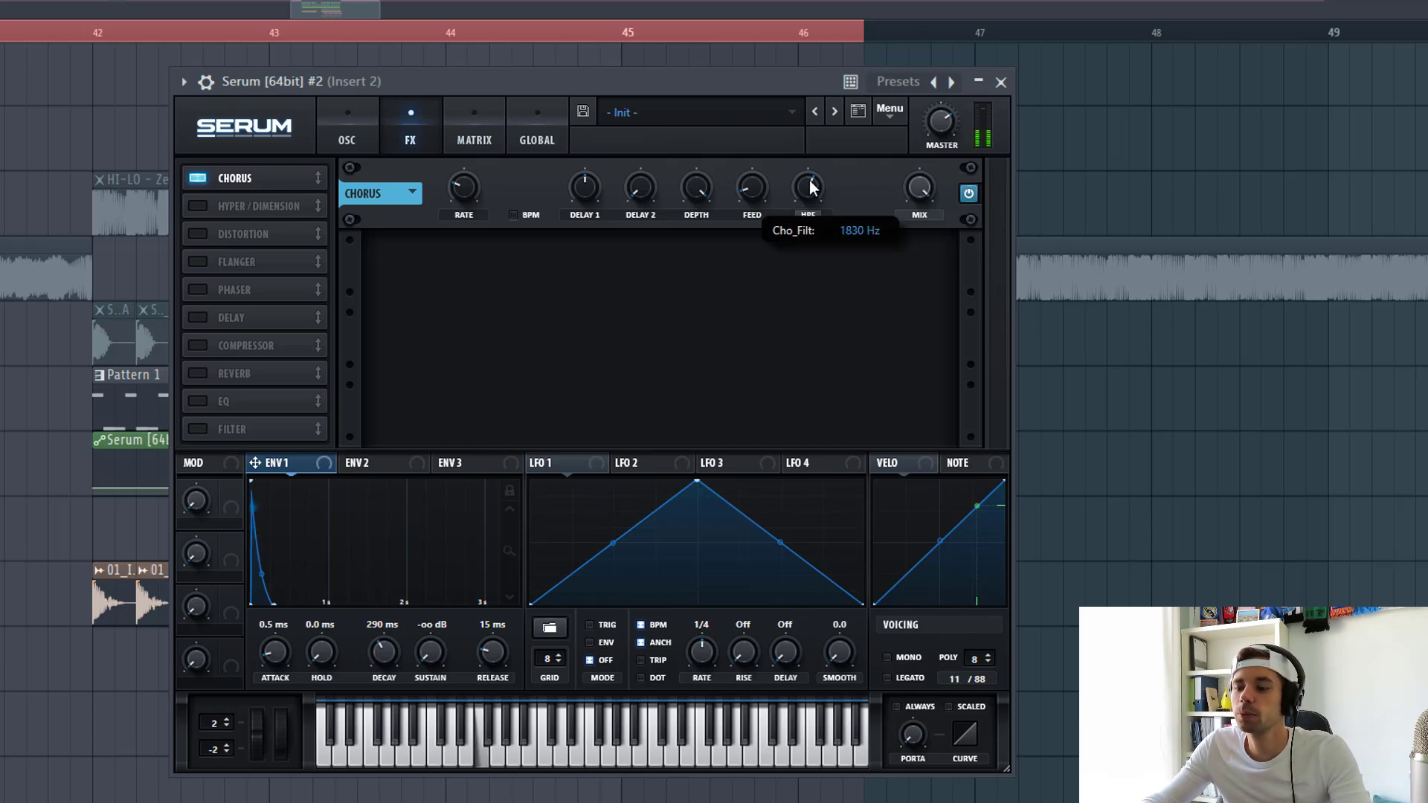
scroll(809, 182, "up", 3)
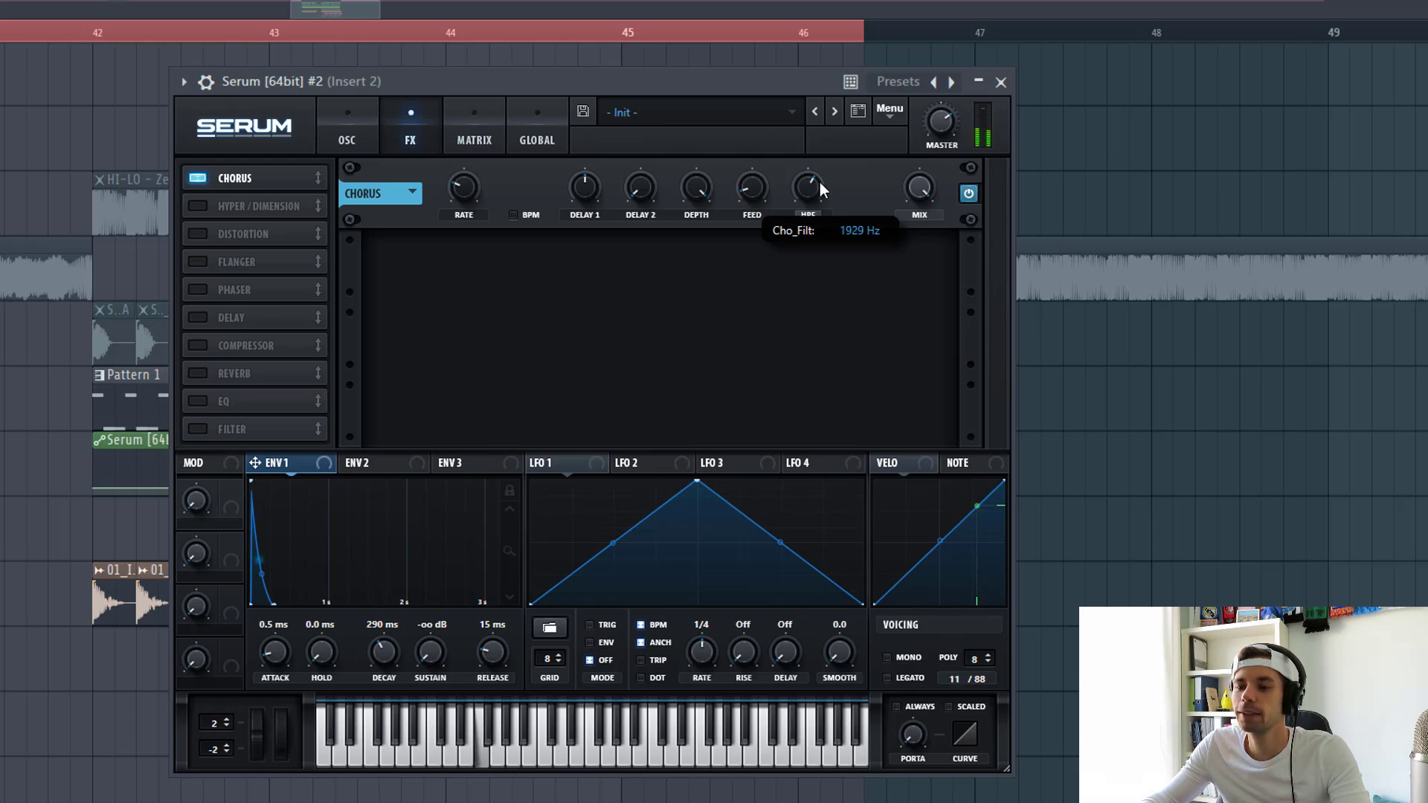
mouse_move(906, 219)
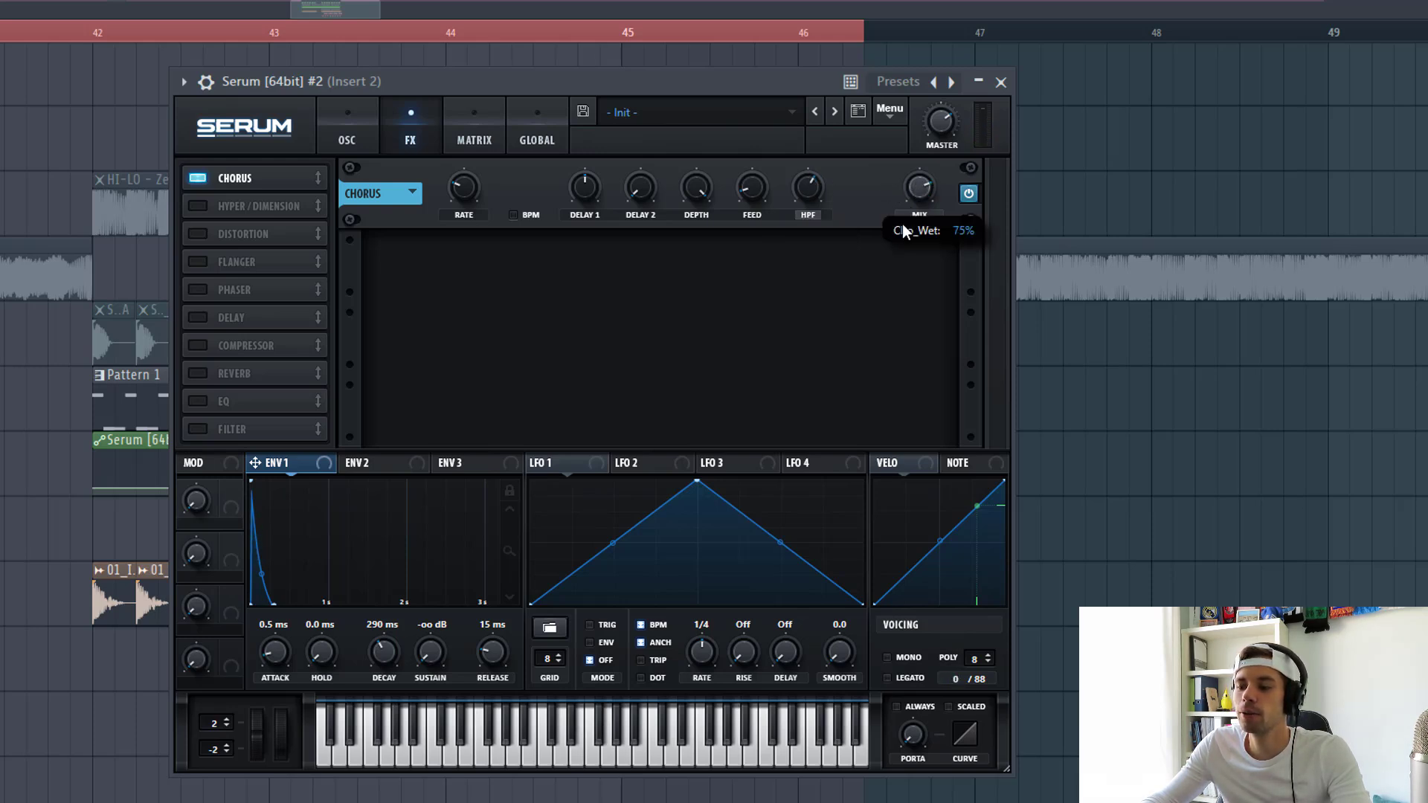
left_click_drag(903, 224, 890, 248)
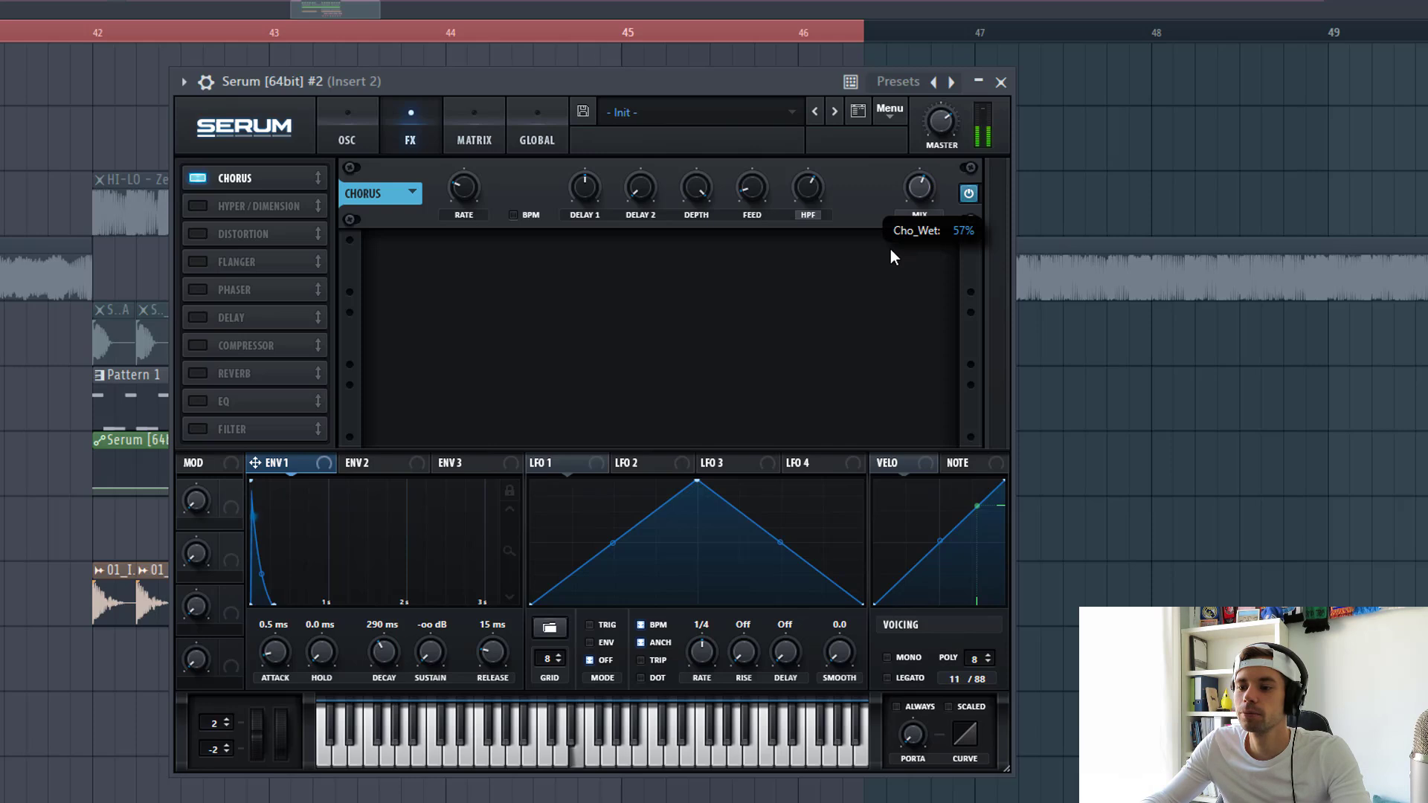
Add a Flanger after the Chorus, then an EQ with a low-cut left band at 49% Q
left_click(199, 264)
left_click_drag(270, 261, 279, 201)
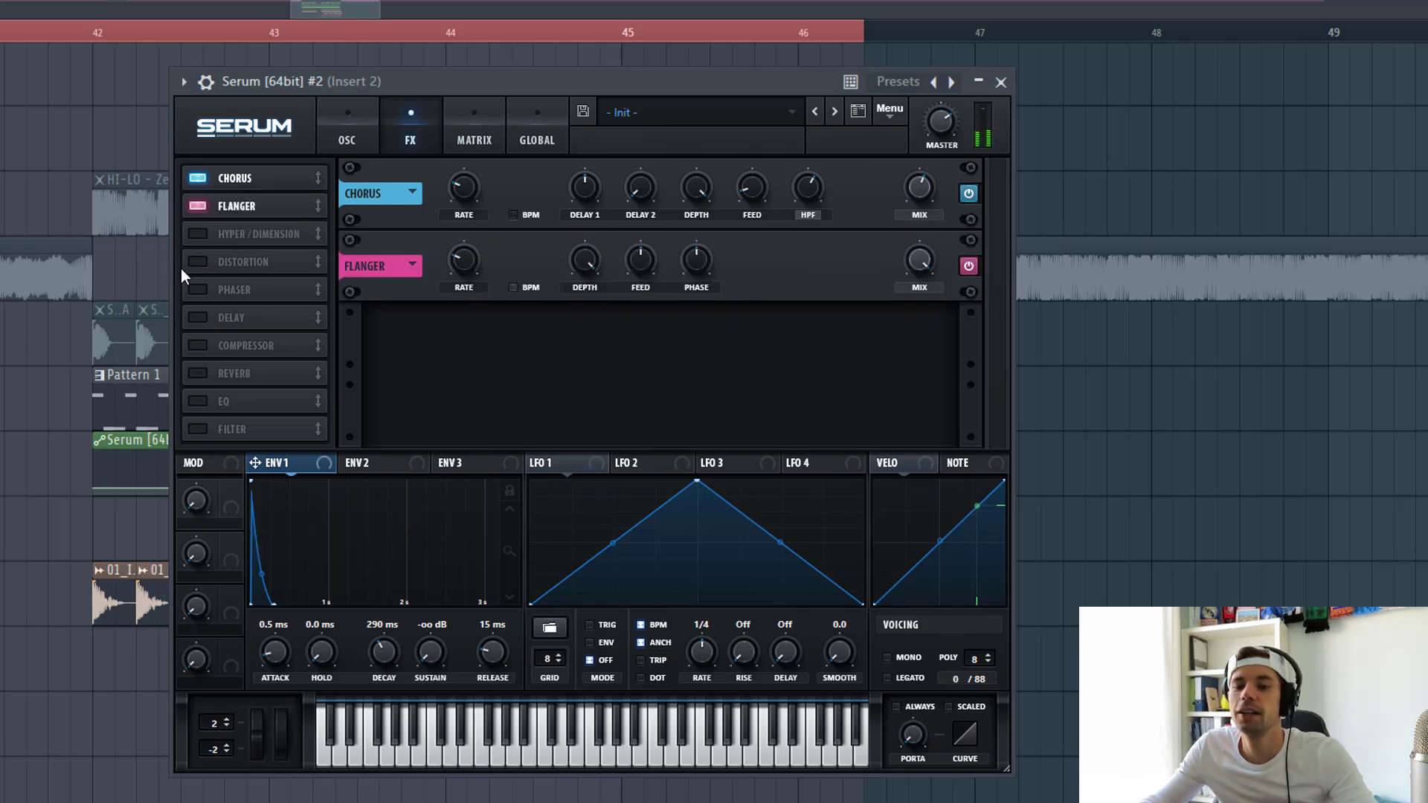
left_click(223, 400)
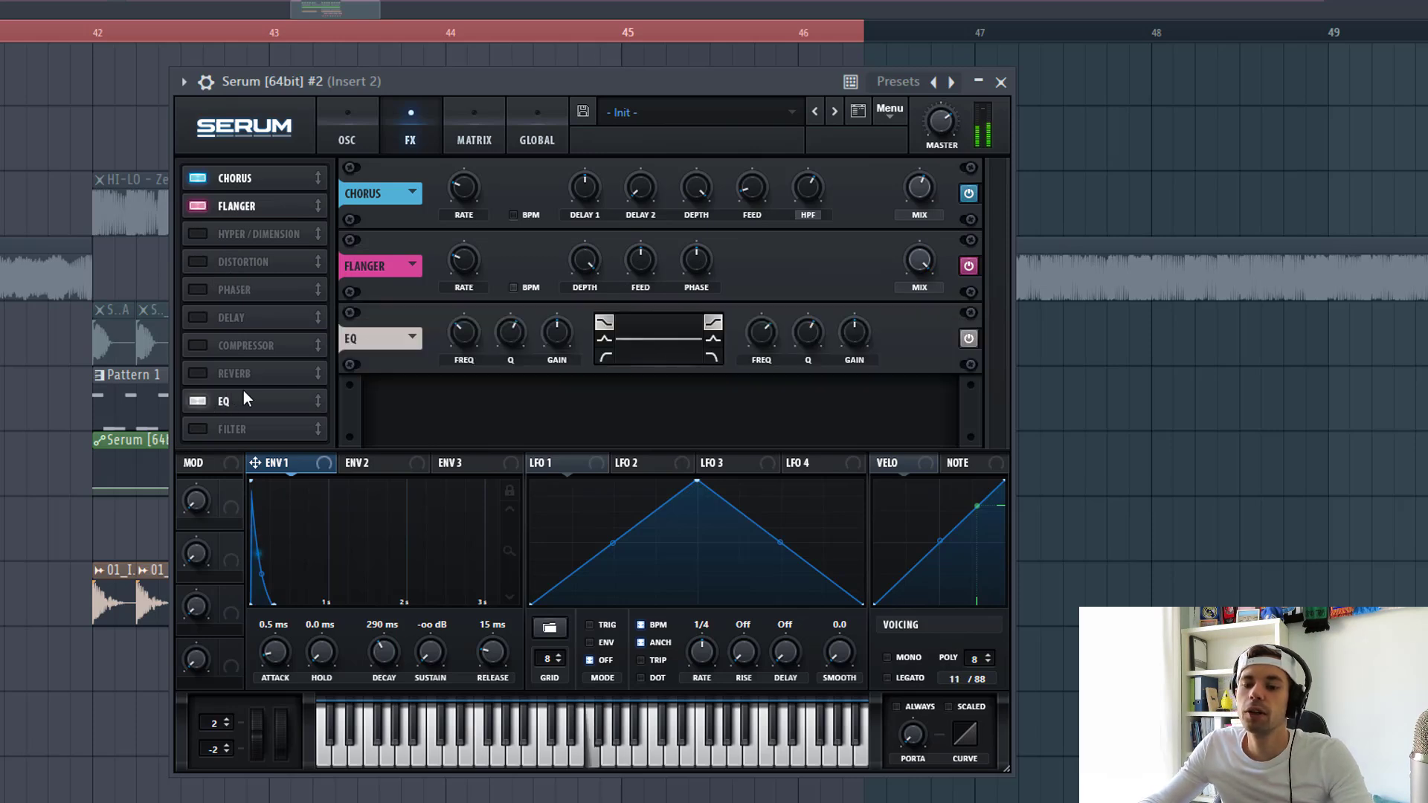
left_click_drag(245, 399, 270, 222)
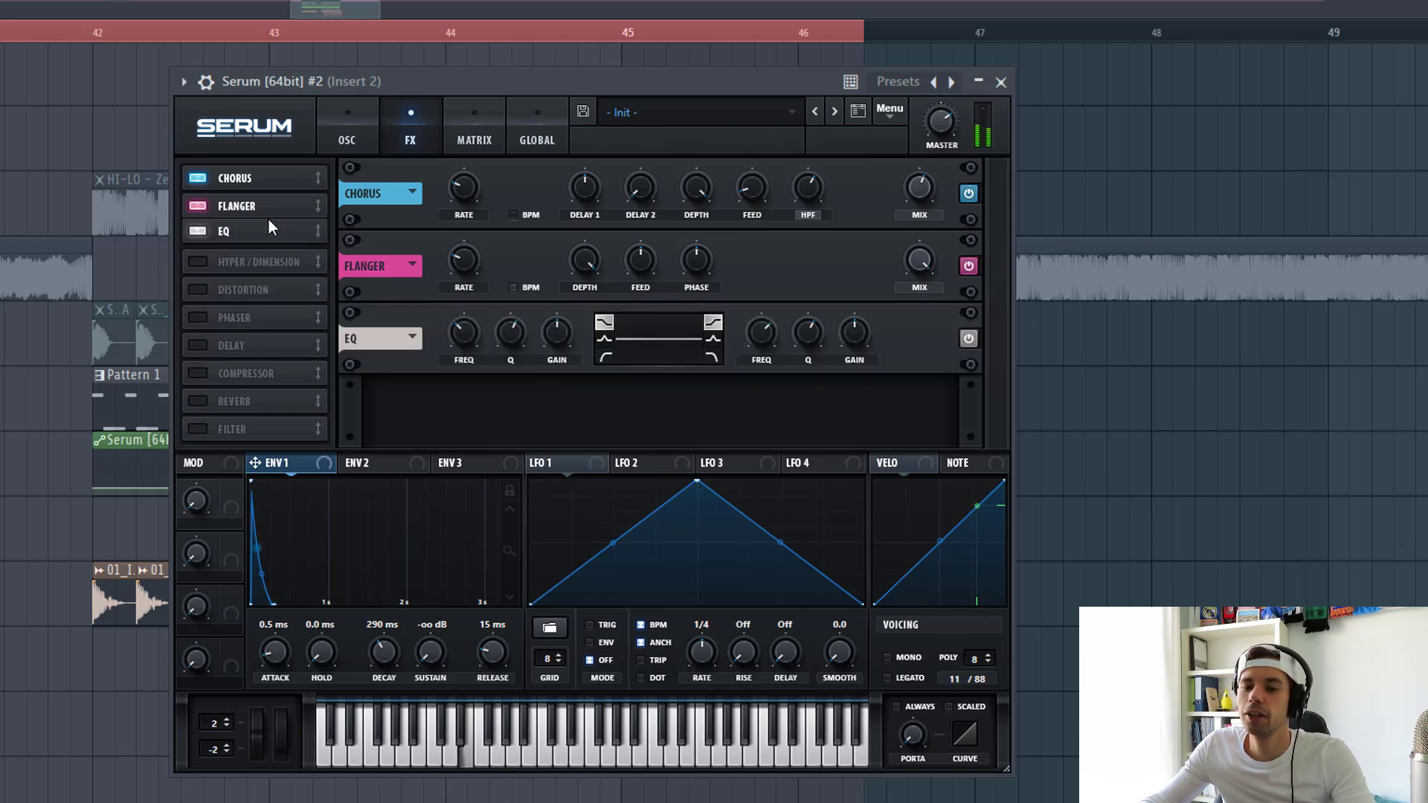
left_click(606, 357)
left_click_drag(505, 341, 506, 337)
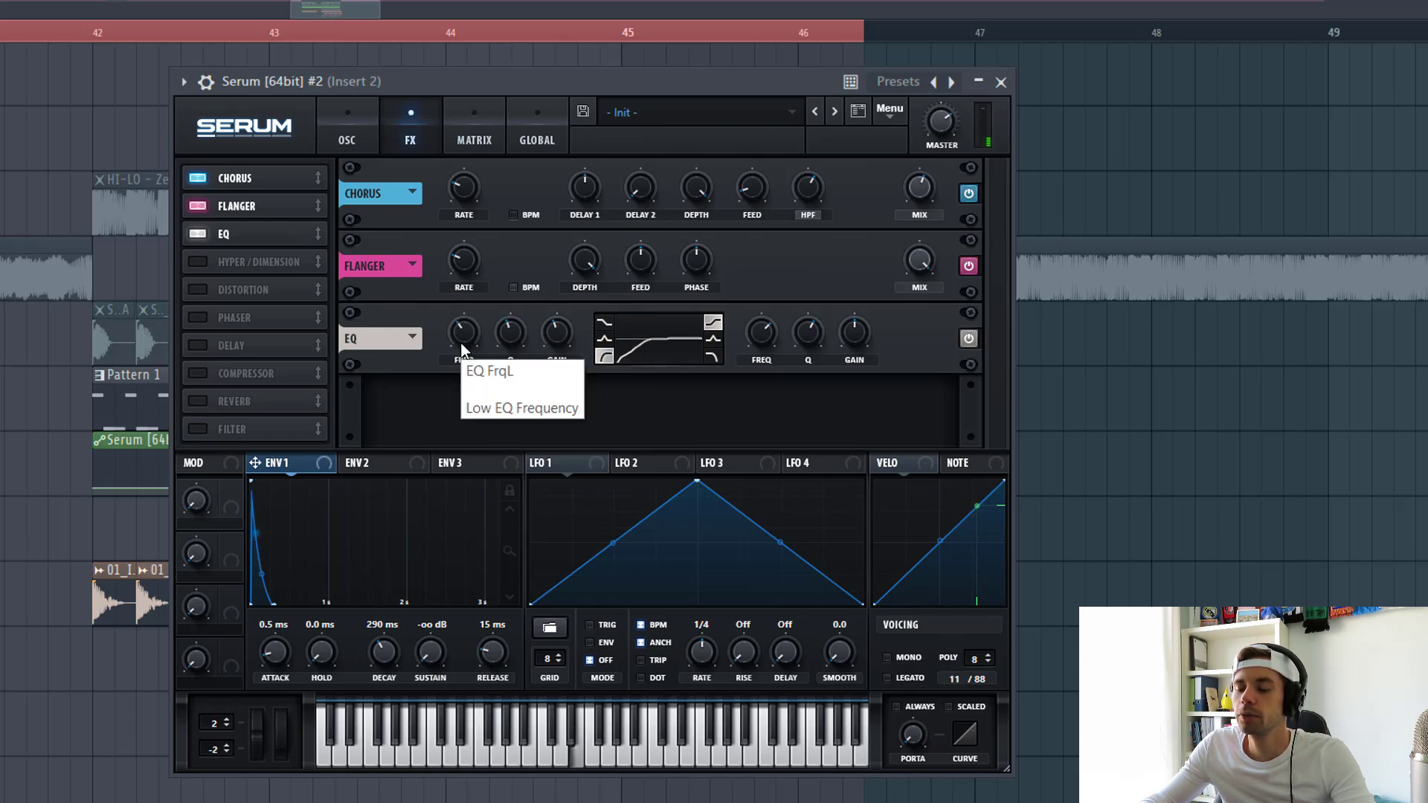
Add Tube distortion right after the EQ and raise its drive
left_click(194, 288)
left_click_drag(194, 289, 259, 262)
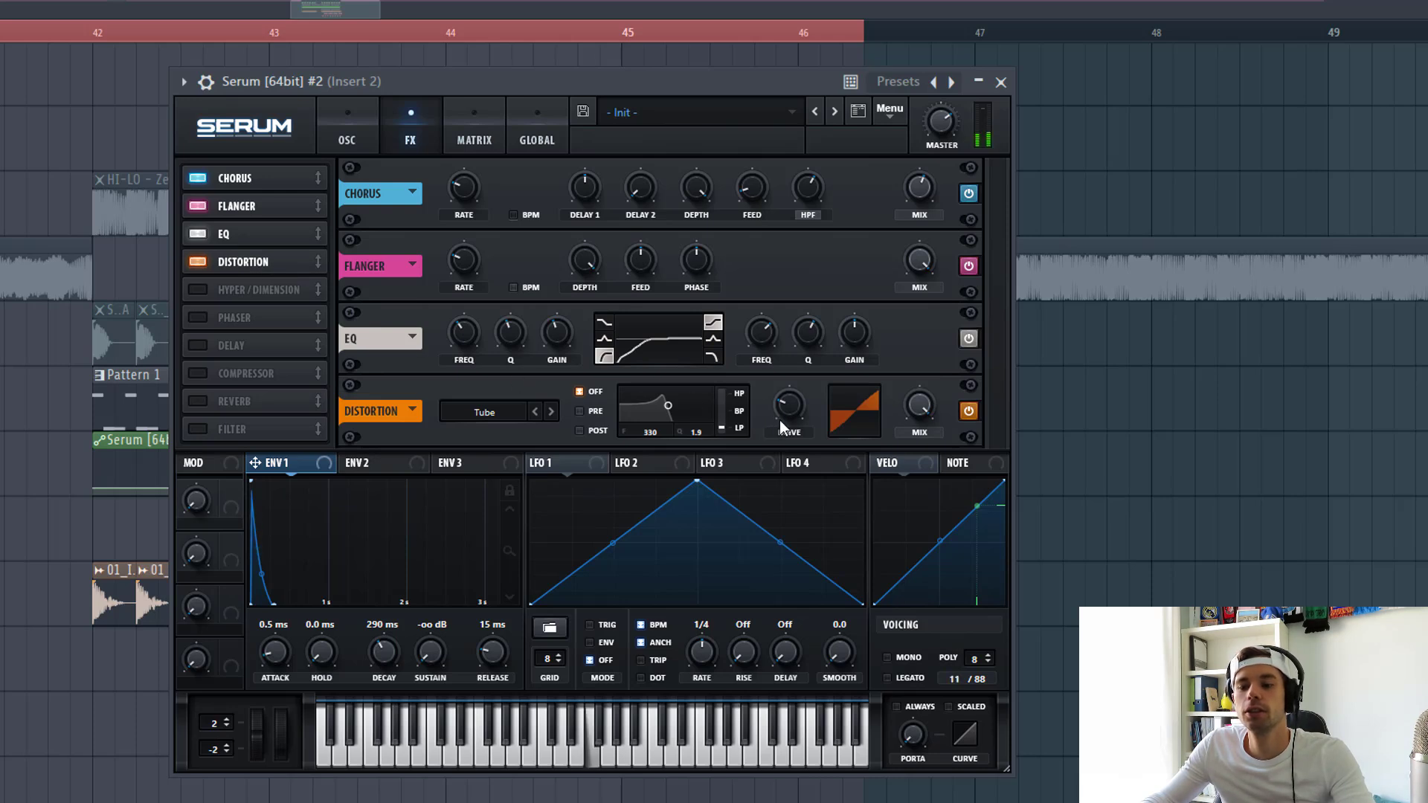
left_click_drag(779, 422, 780, 408)
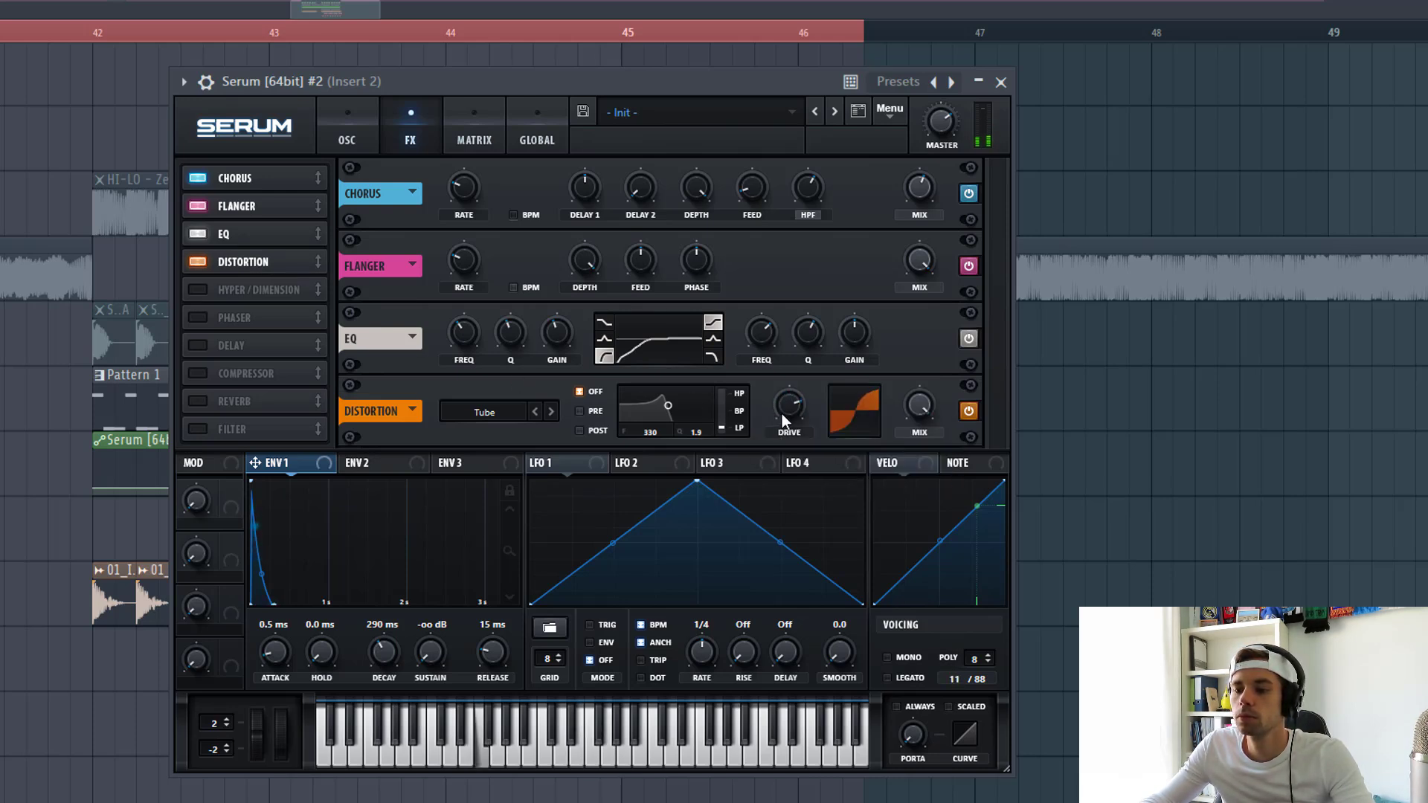
Enable Compressor, Delay and Reverb, setting the Delay to ping-pong with a lower filter frequency
left_click(207, 379)
left_click_drag(207, 379, 262, 288)
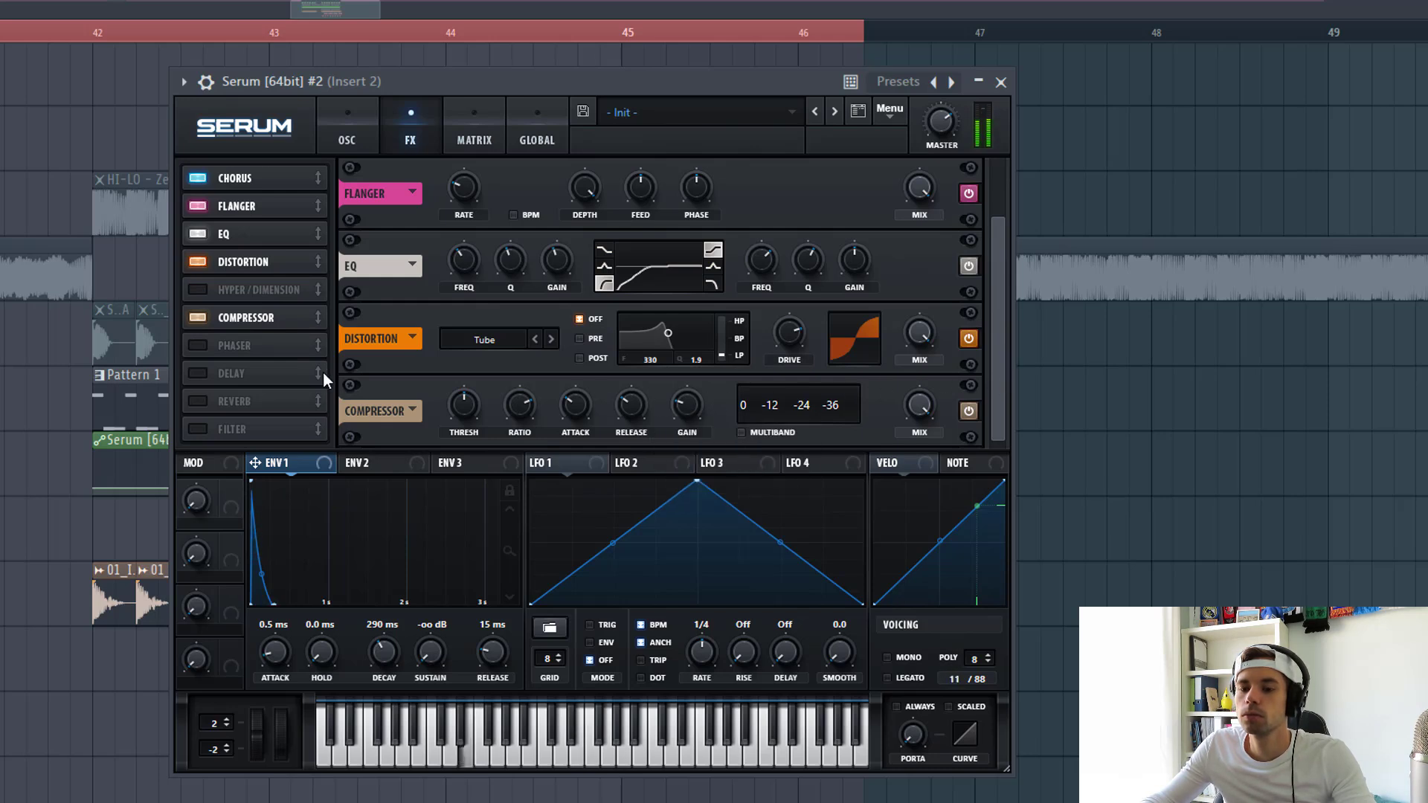
left_click(197, 375)
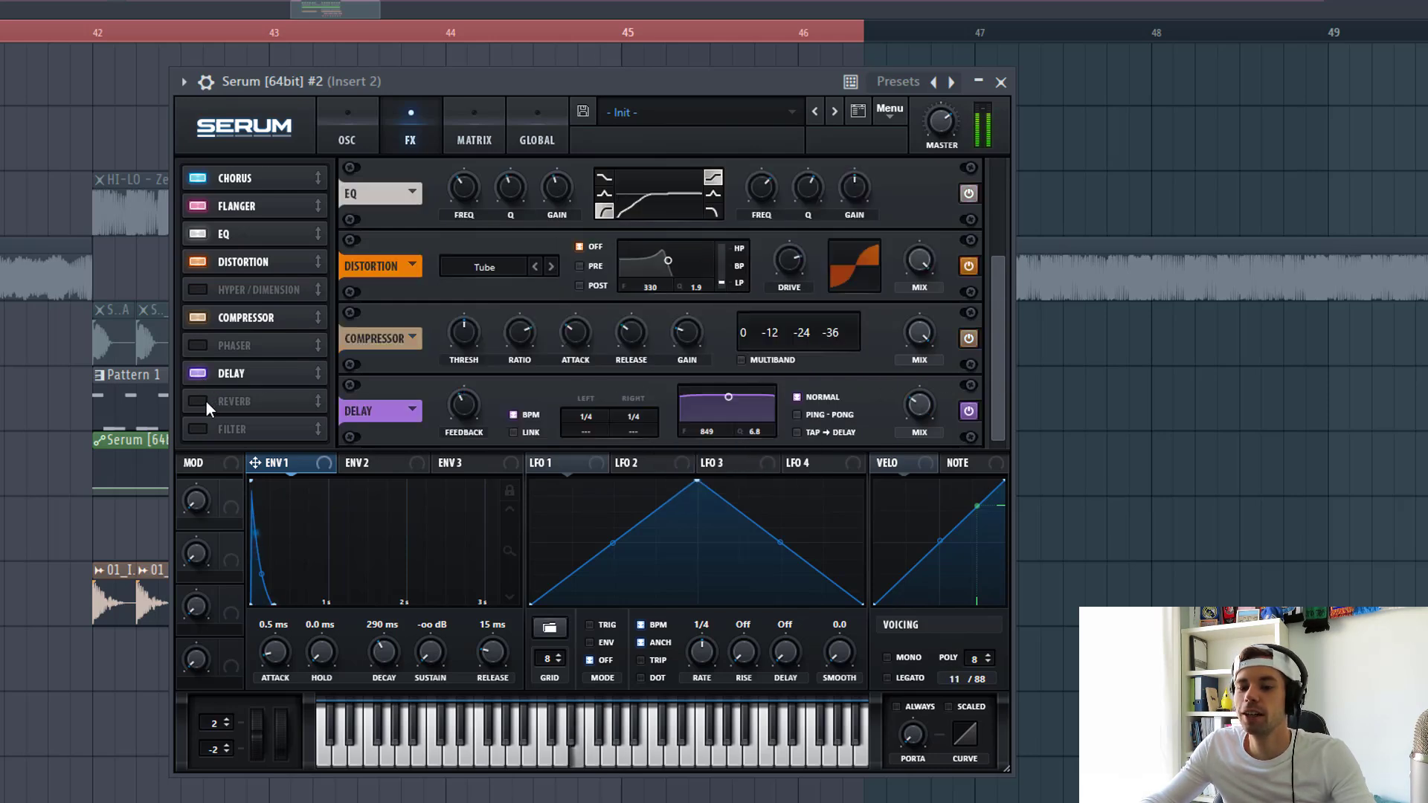
left_click(205, 401)
left_click(806, 341)
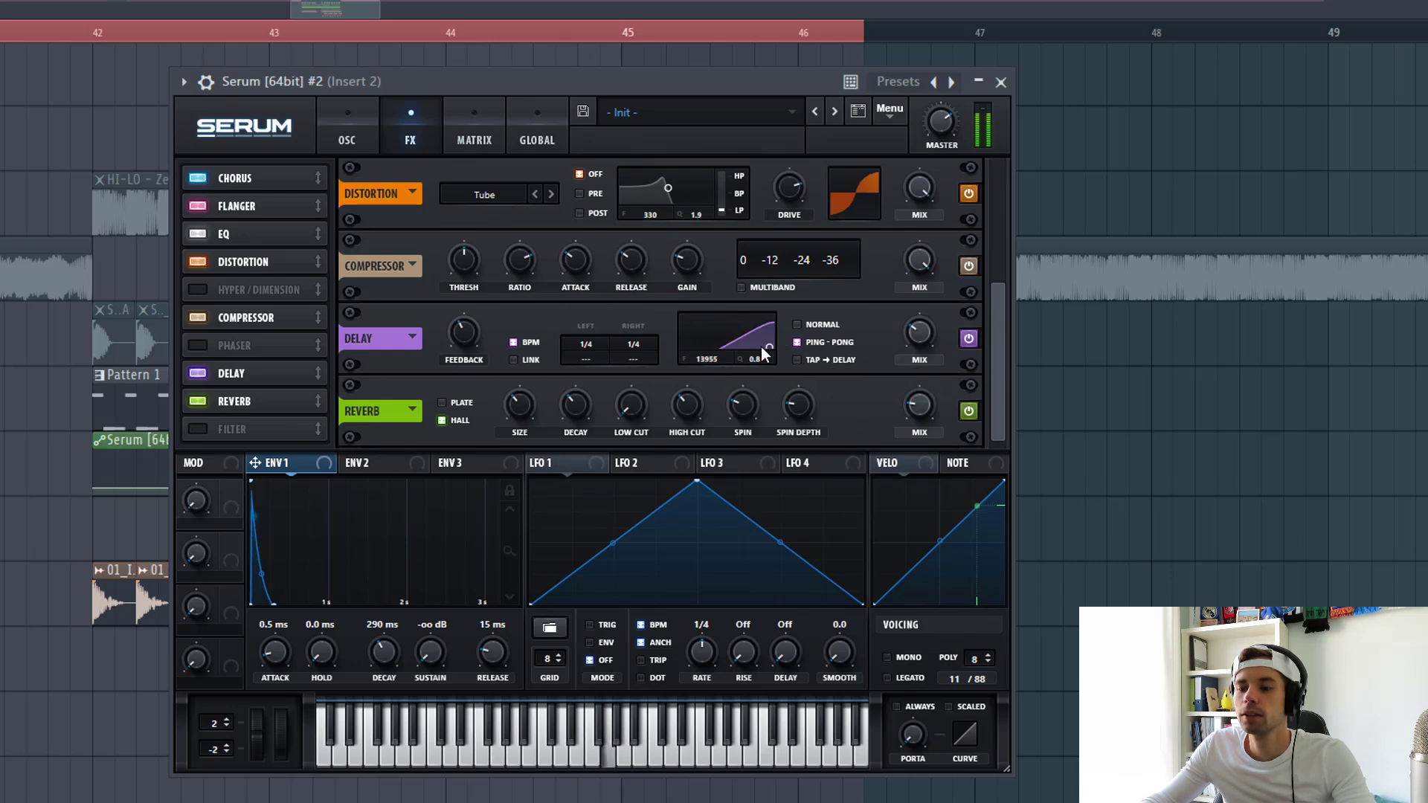
left_click_drag(760, 346, 760, 350)
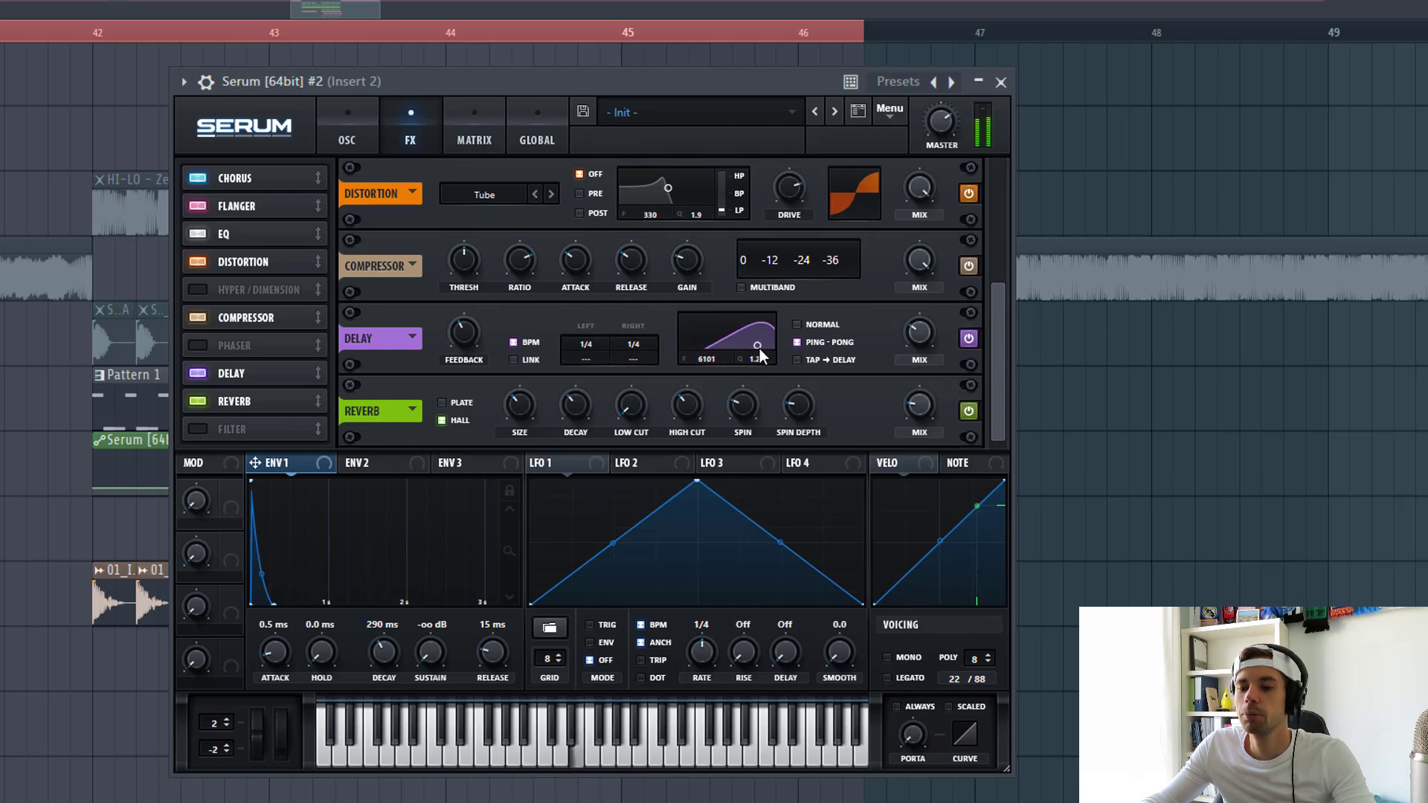
mouse_move(637, 418)
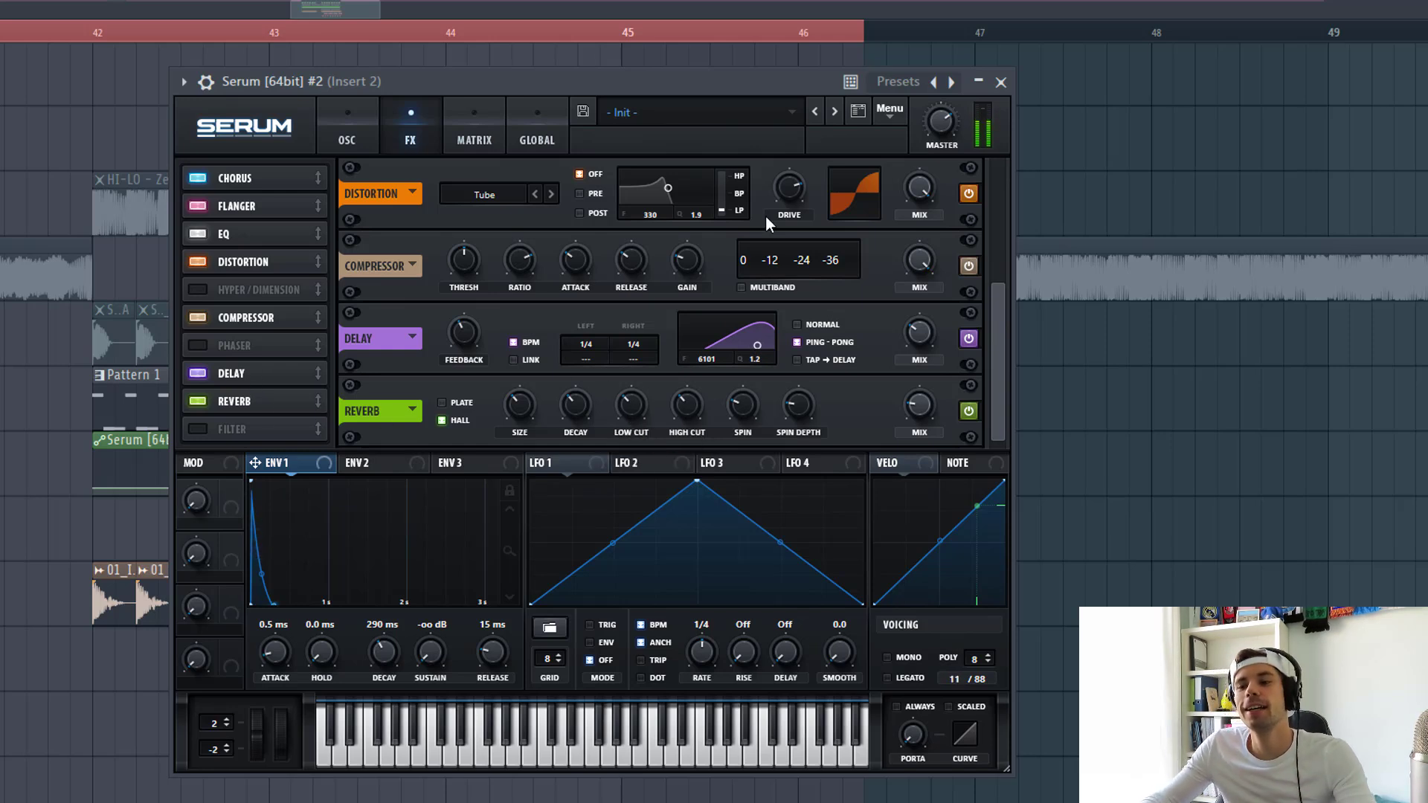
Close the Serum window and open the Kickstart plugin on mixer Insert 2
left_click(1002, 81)
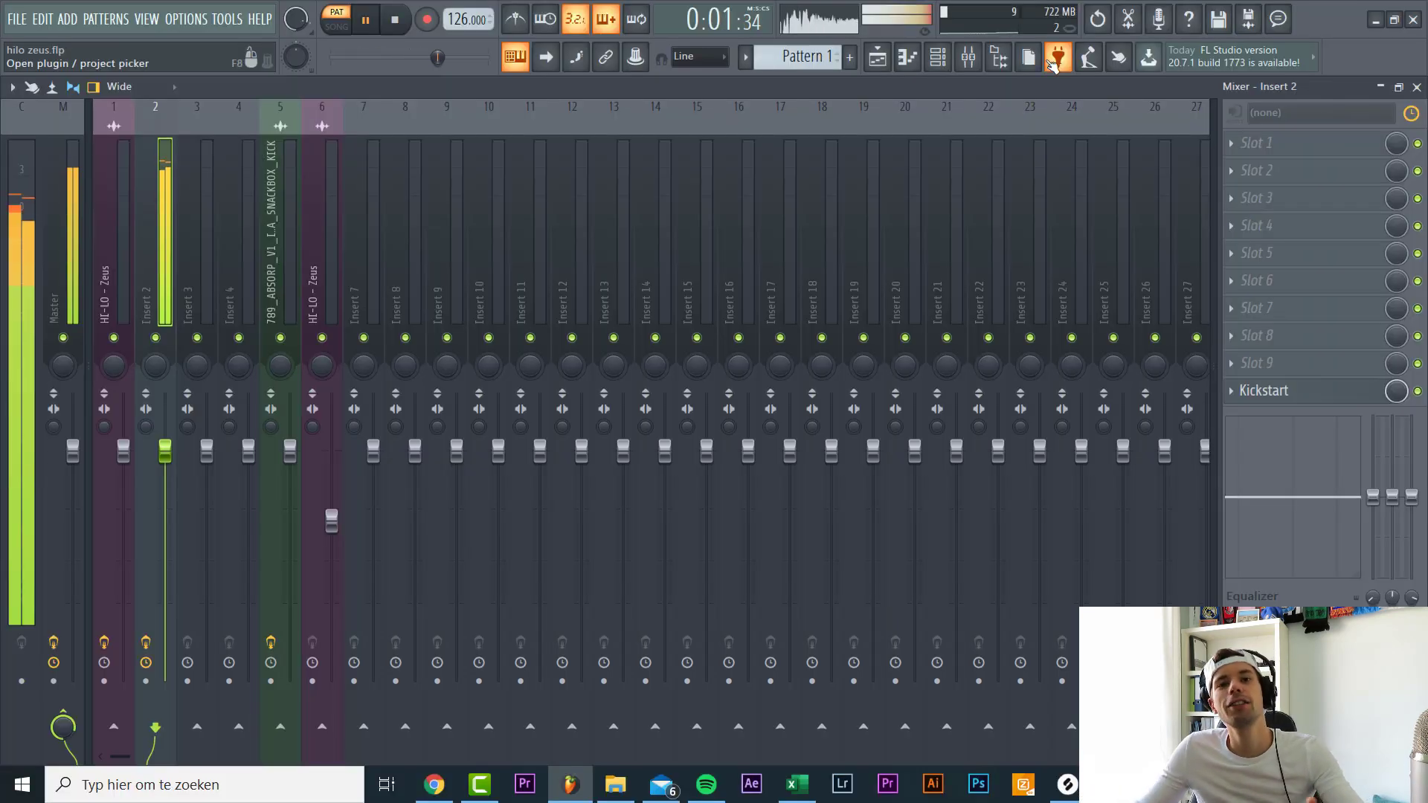
left_click(1363, 390)
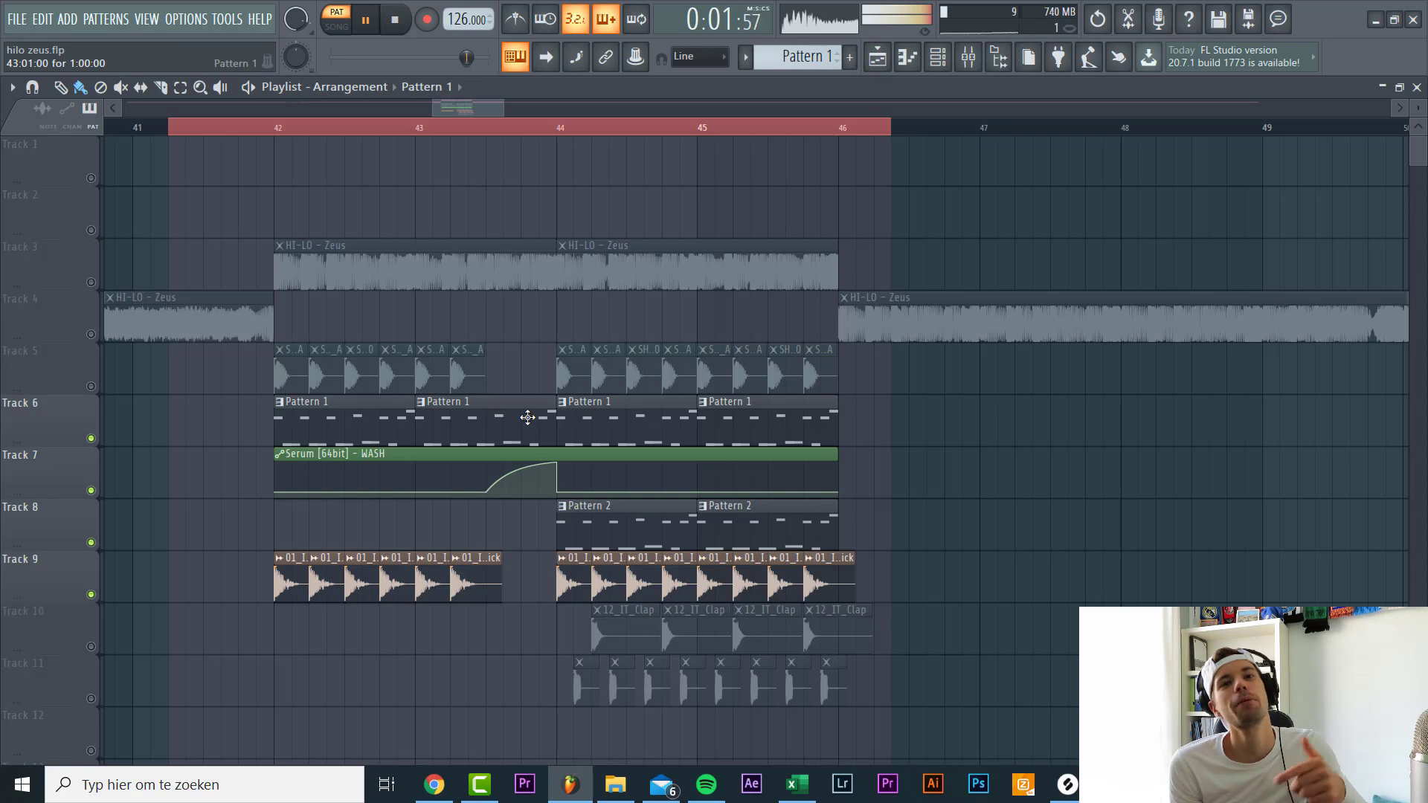
Stop arrangement playback so the time counter returns to 0:00:00
key("space")
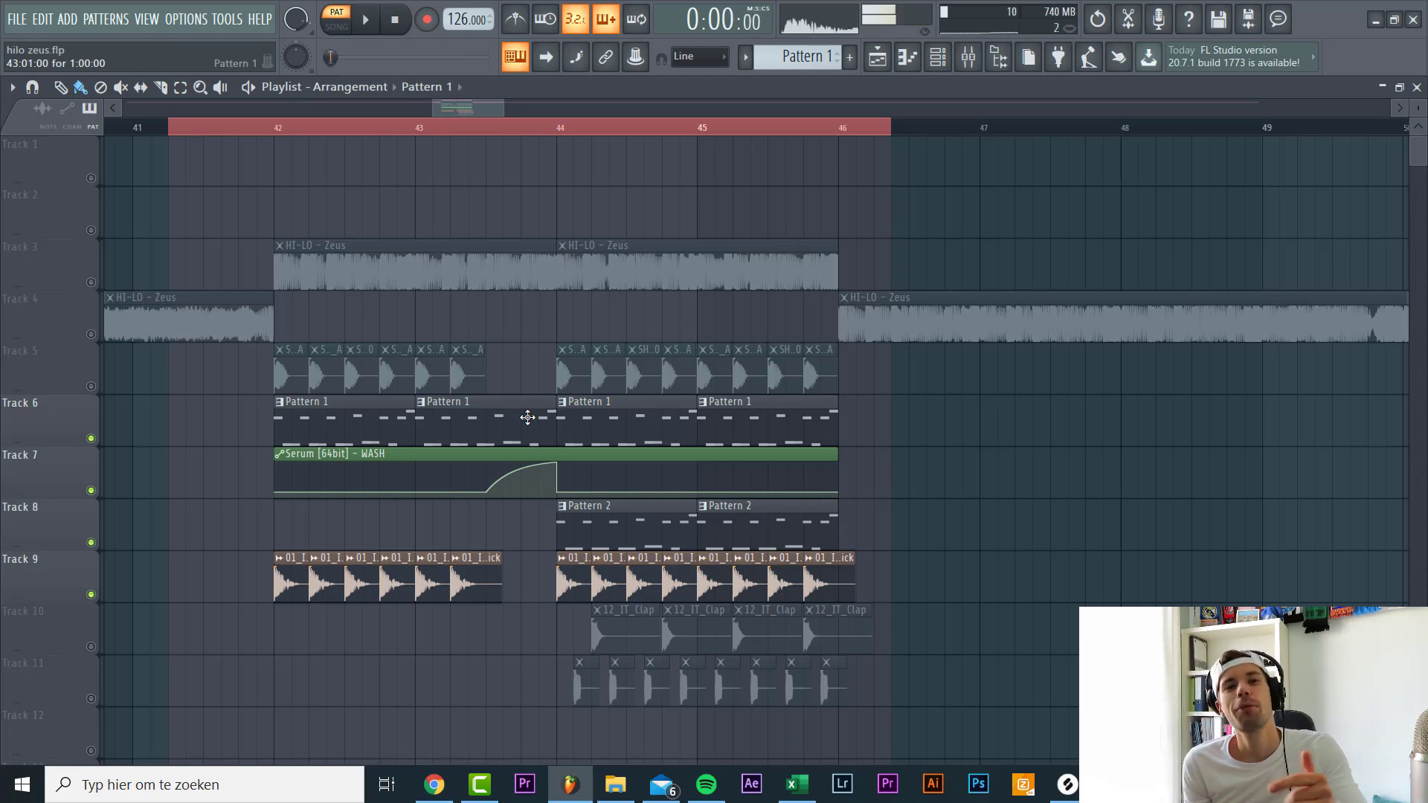